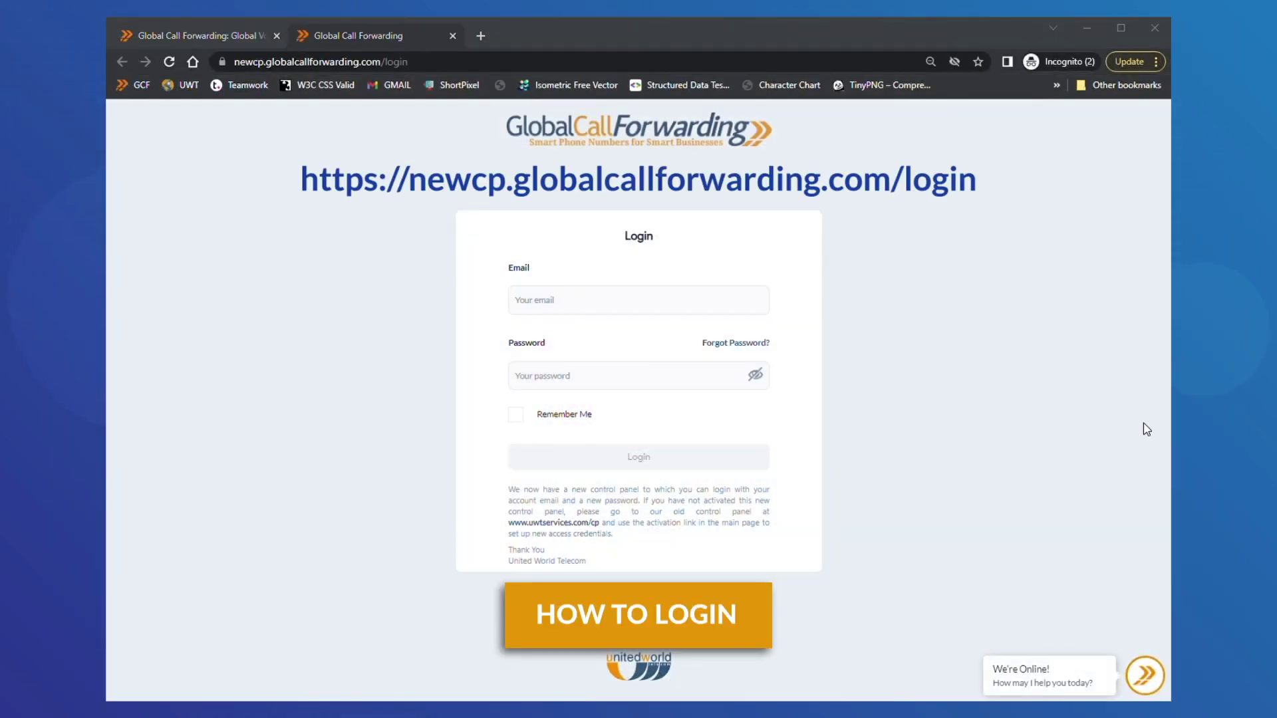
- Sign in to Global Call Forwarding with the account email and password
{"action": "left_click", "coordinate": [542, 307]}
{"action": "key", "text": "ctrl+v"}
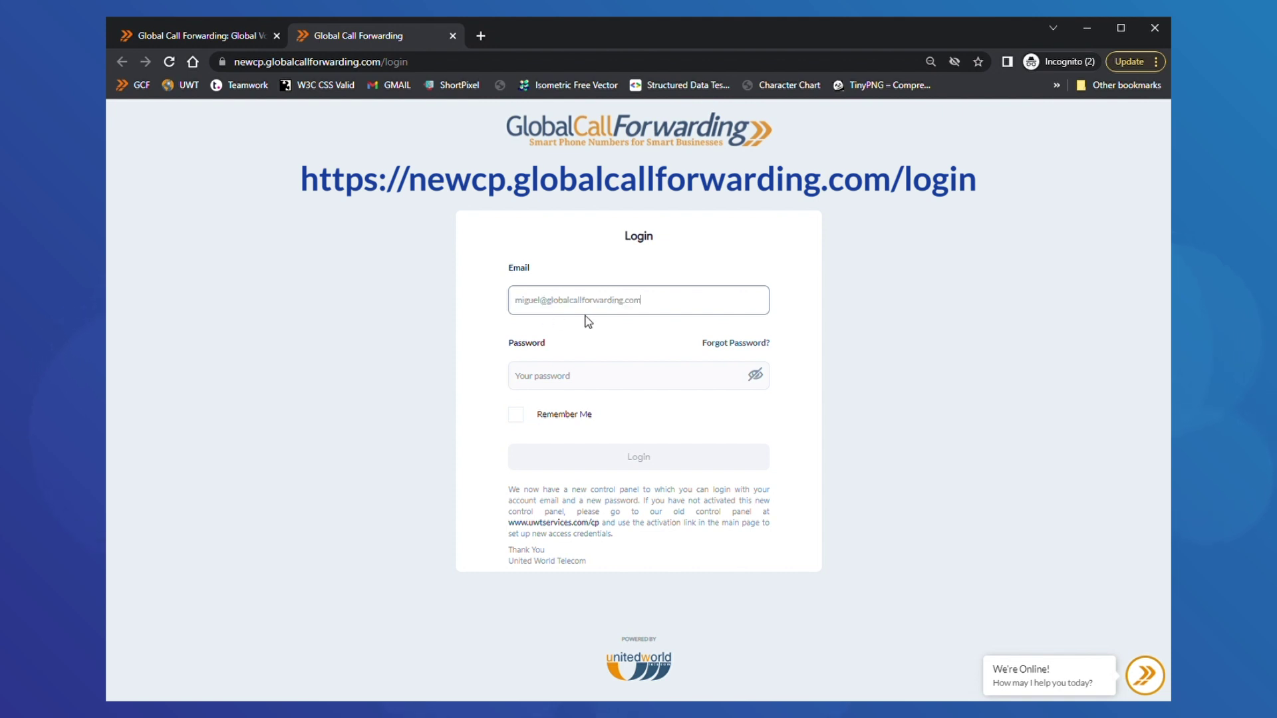
{"action": "key", "text": "Tab"}
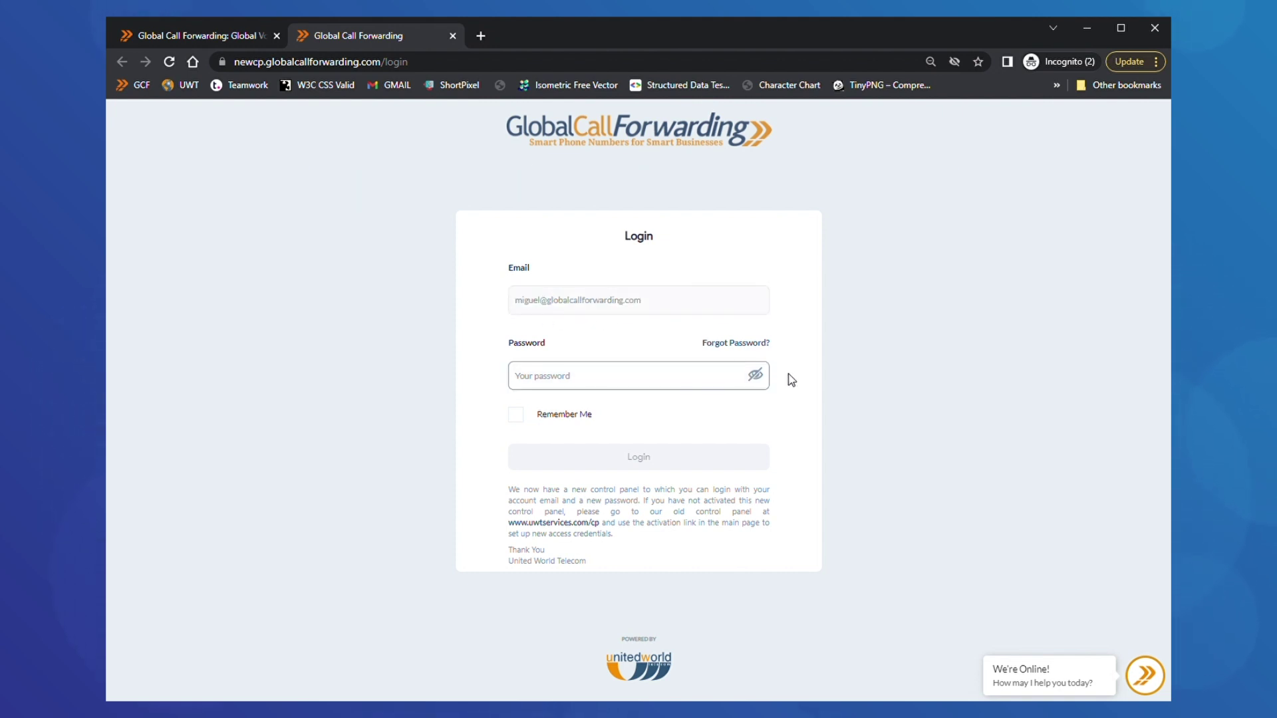
{"action": "type", "text": "••"}
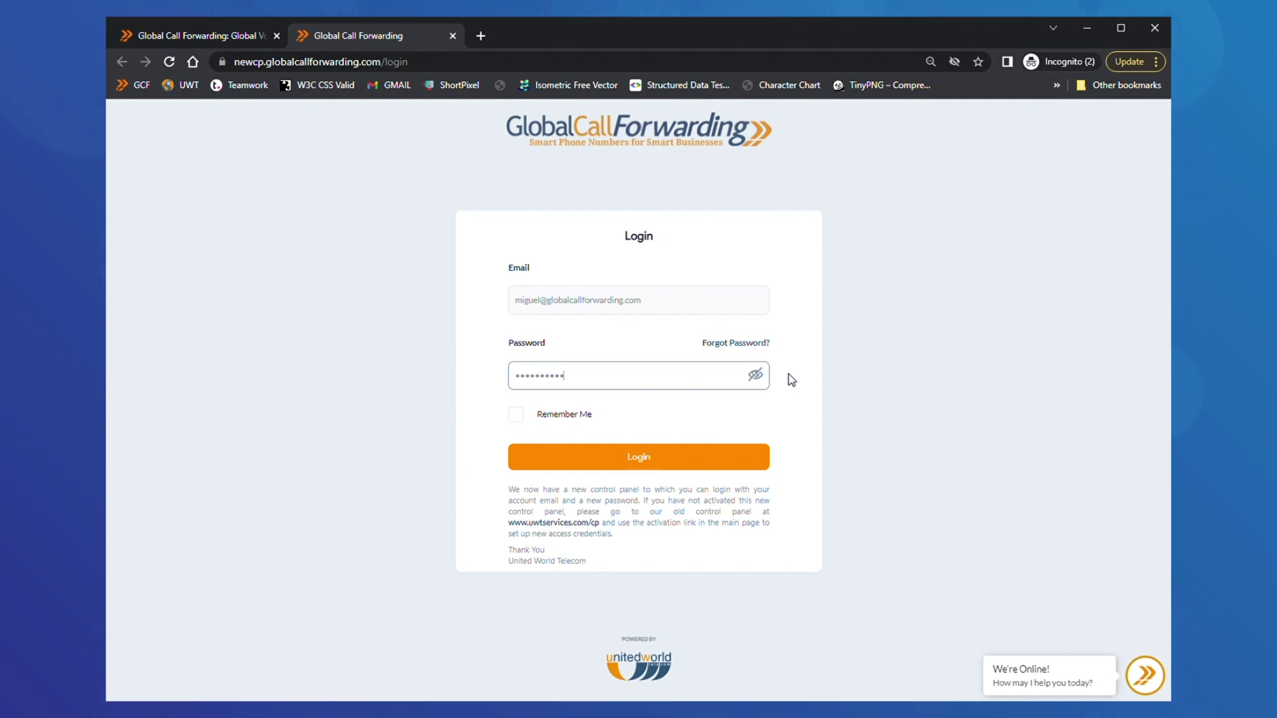
{"action": "left_click", "coordinate": [640, 460]}
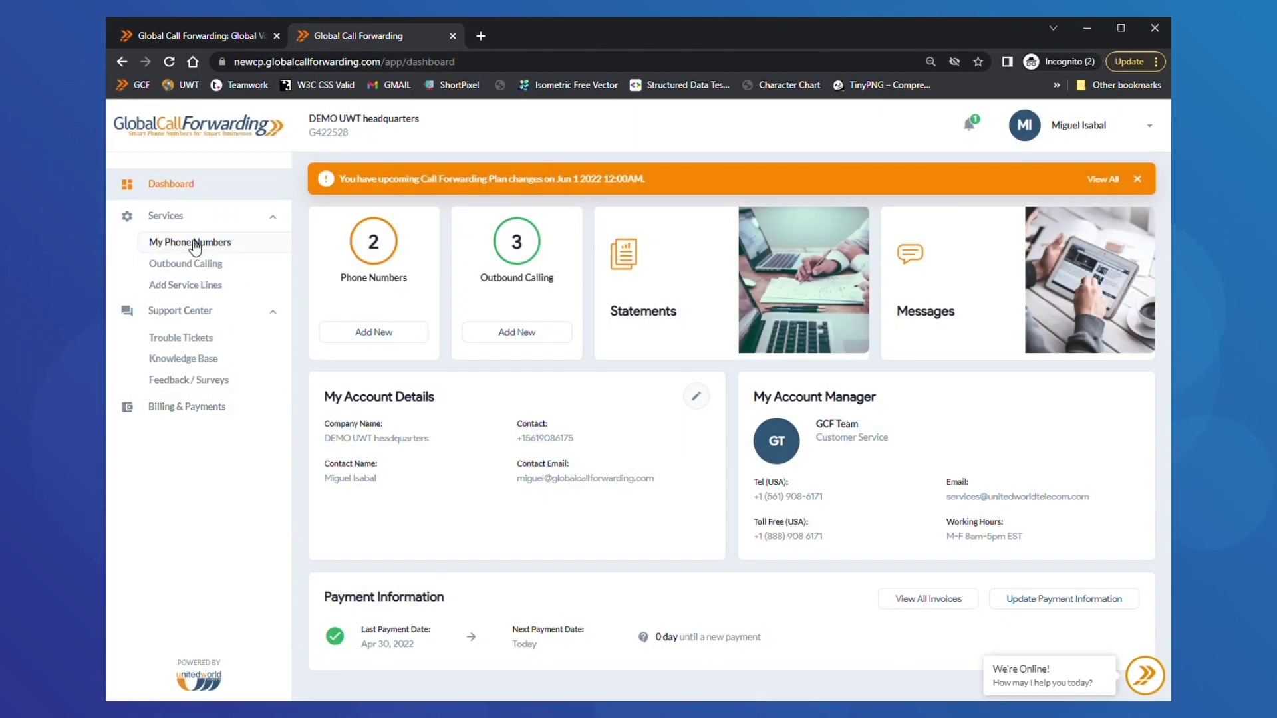
- Review the My Phone Numbers and Outbound Calling pages
{"action": "left_click", "coordinate": [195, 243]}
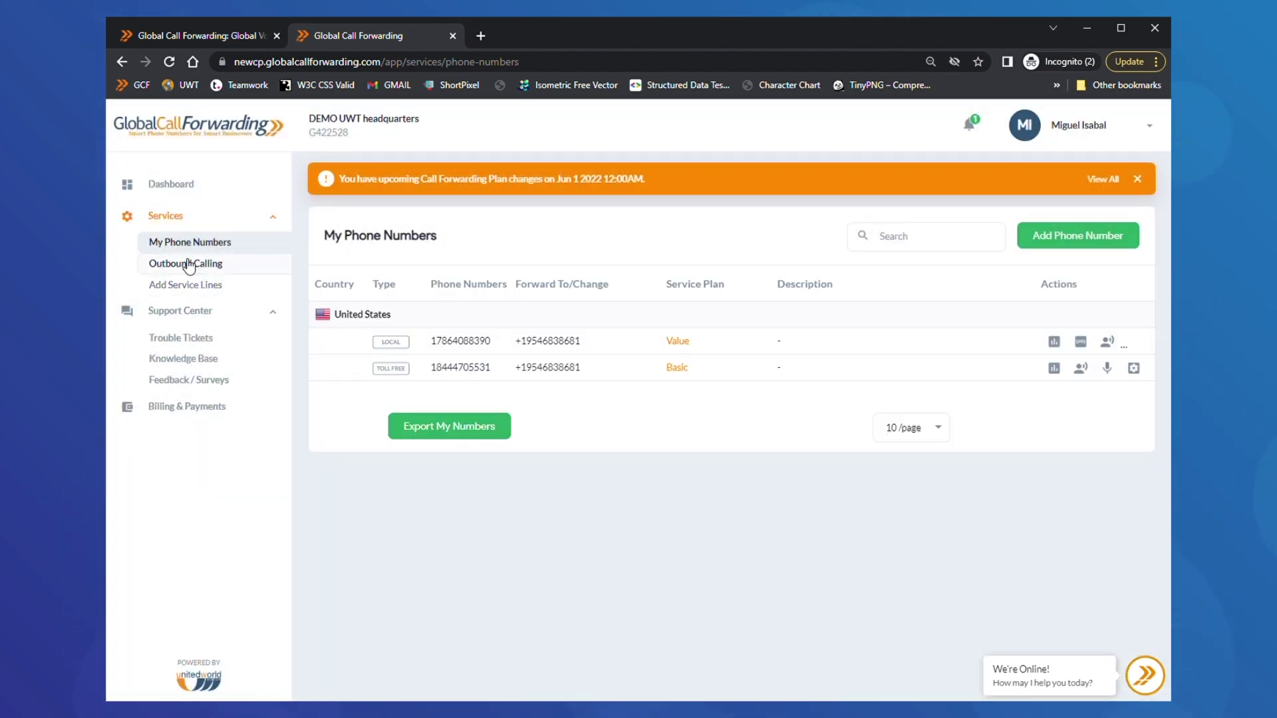
{"action": "left_click", "coordinate": [186, 265]}
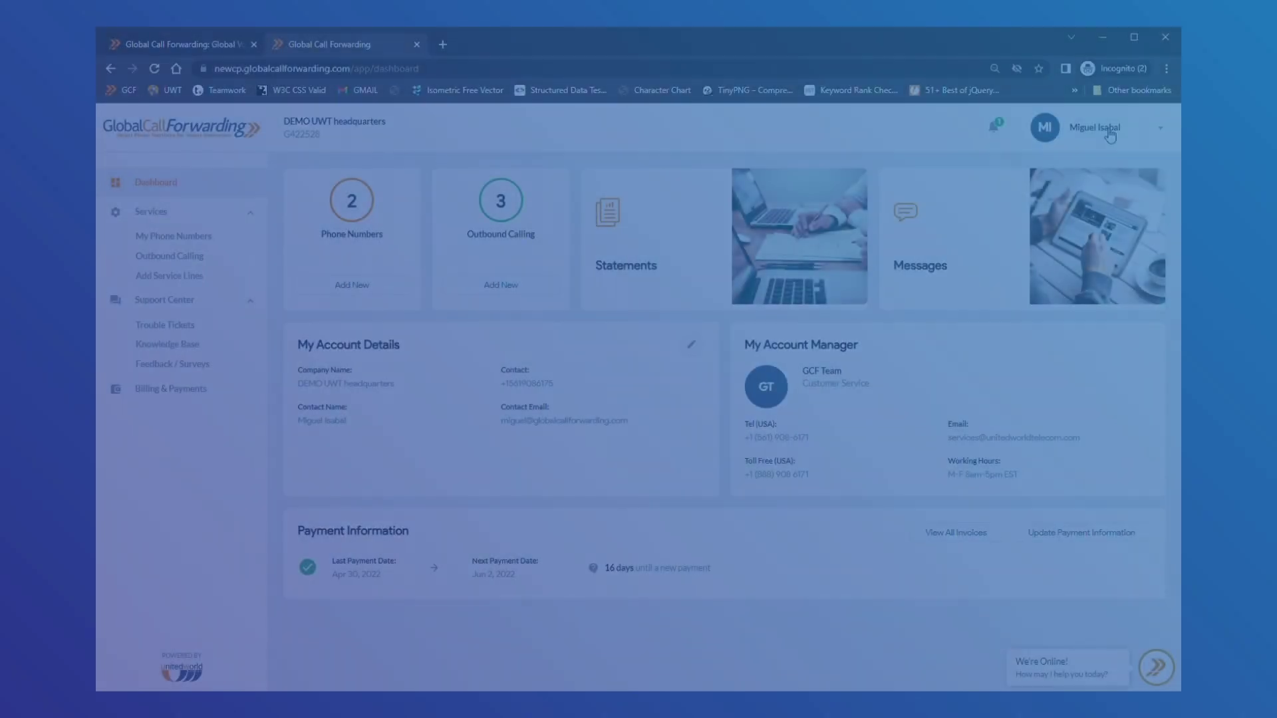
{"action": "left_click", "coordinate": [1109, 133]}
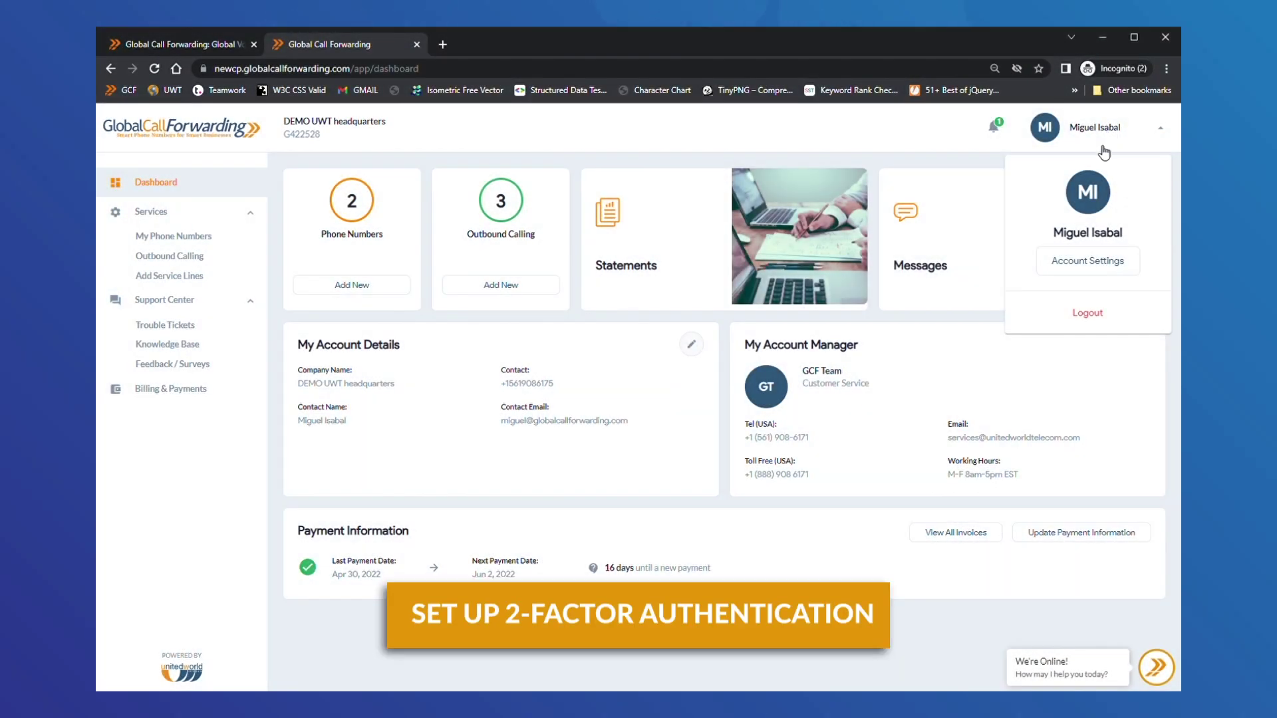
- Switch off 2 Factor Authentication in Account Settings and save the change
{"action": "left_click", "coordinate": [1093, 267]}
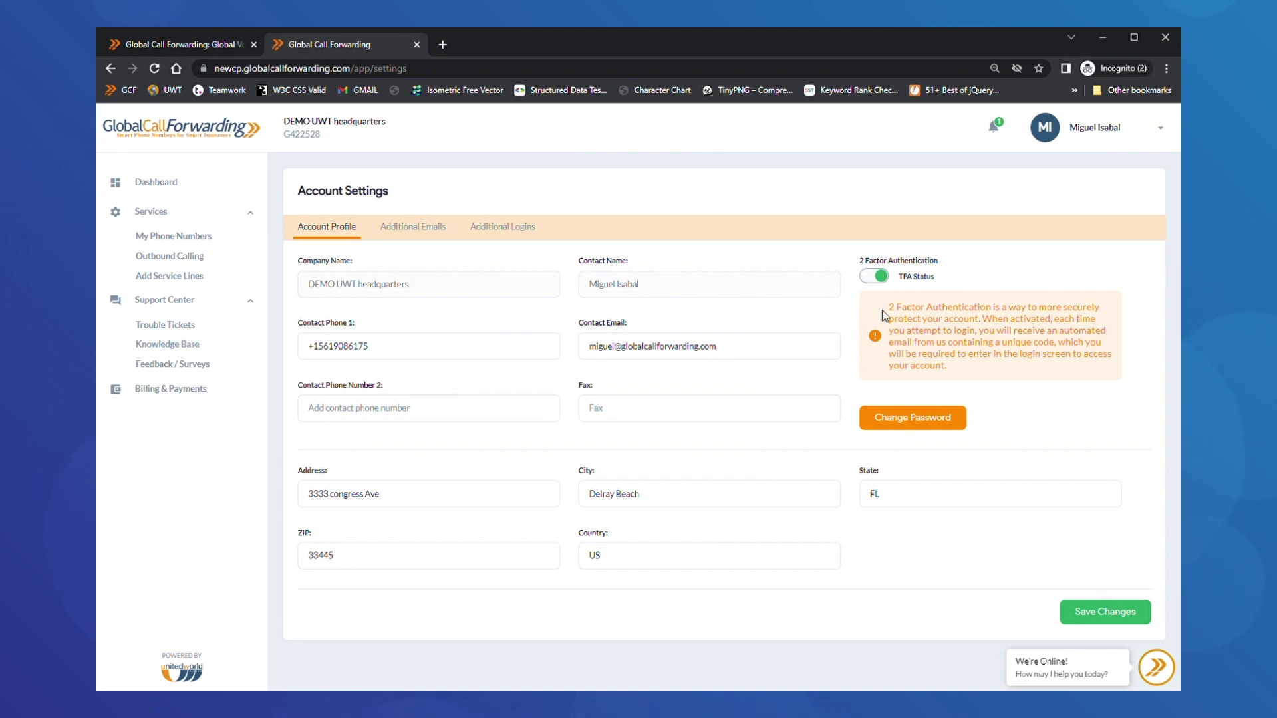
{"action": "left_click", "coordinate": [1103, 614]}
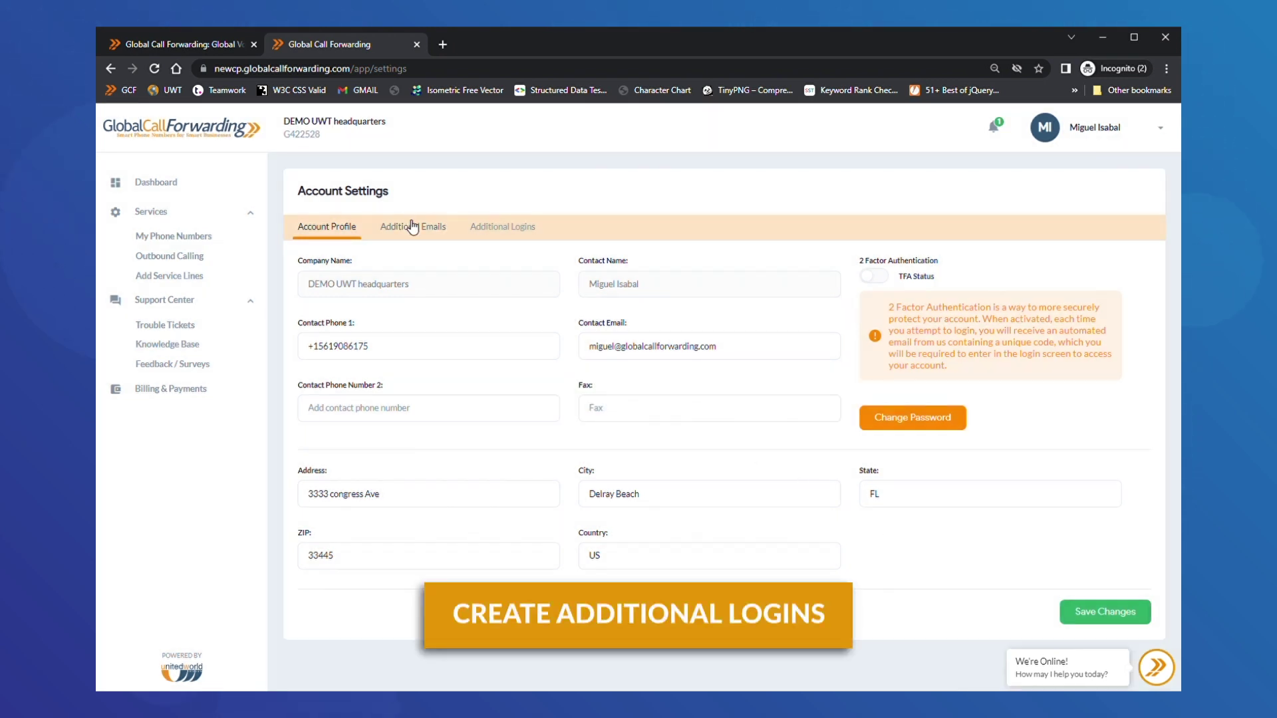
- Check the Additional Emails and Additional Logins tabs, beginning a name for a new login
{"action": "left_click", "coordinate": [413, 229]}
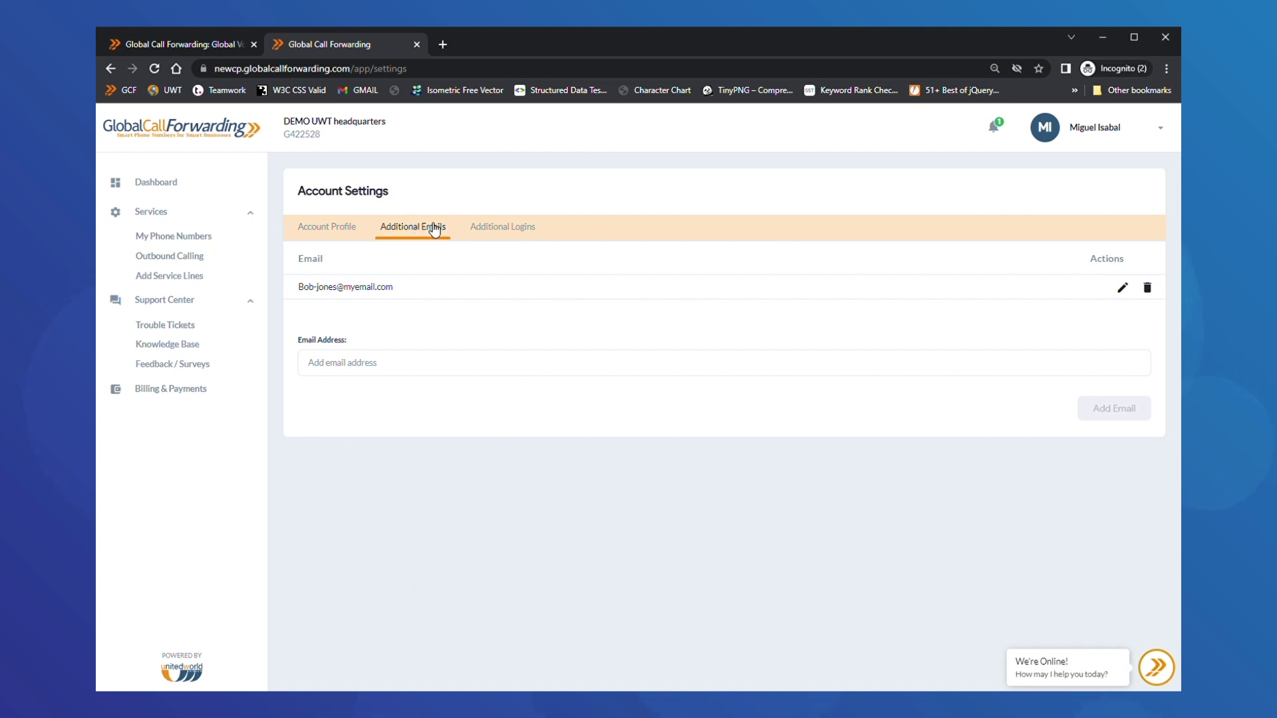
{"action": "left_click", "coordinate": [506, 227]}
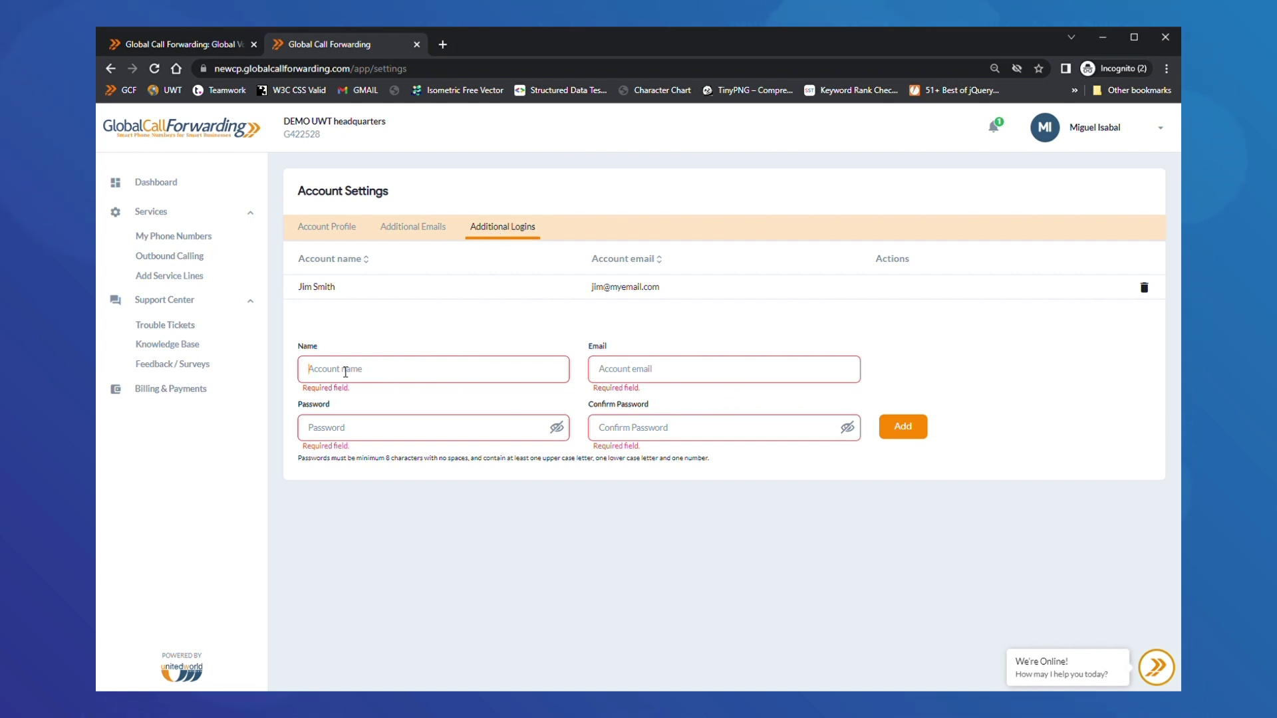
{"action": "type", "text": "M"}
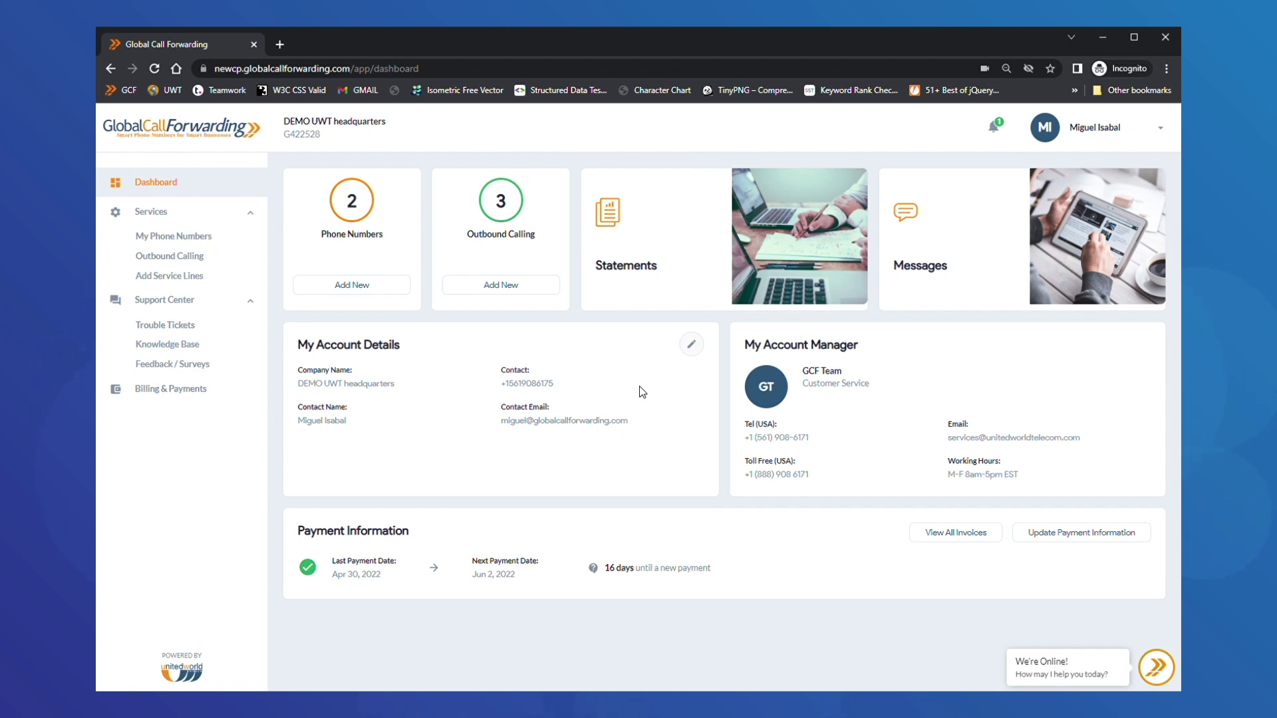
- Enter a new destination in the toll-free number's 'Forward all calls to' field
{"action": "left_click", "coordinate": [183, 238]}
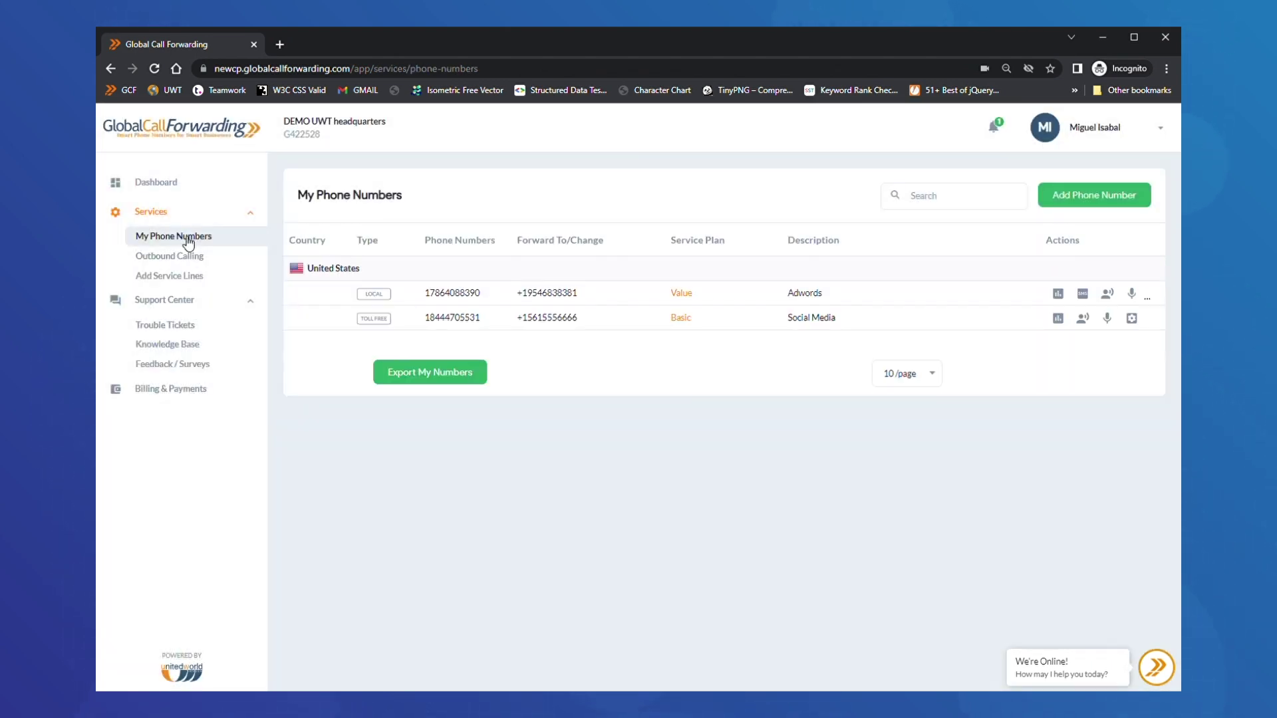
{"action": "left_click", "coordinate": [1133, 322]}
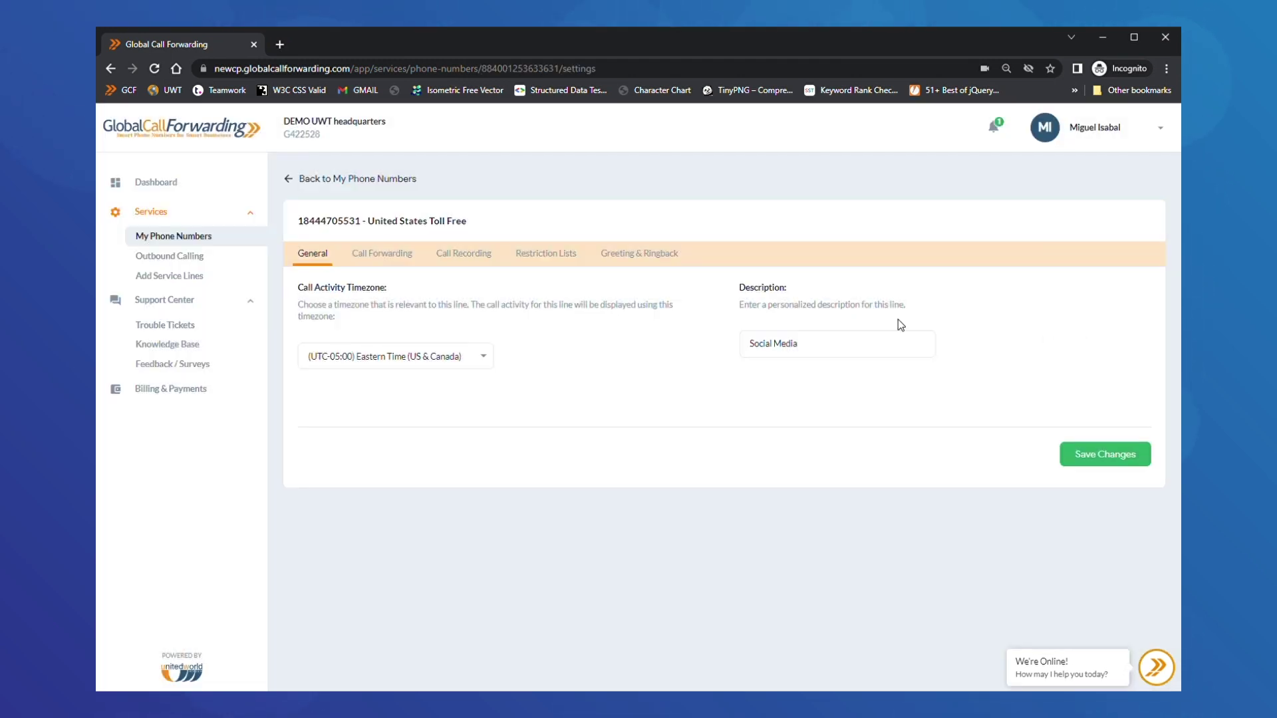
{"action": "left_click", "coordinate": [380, 260]}
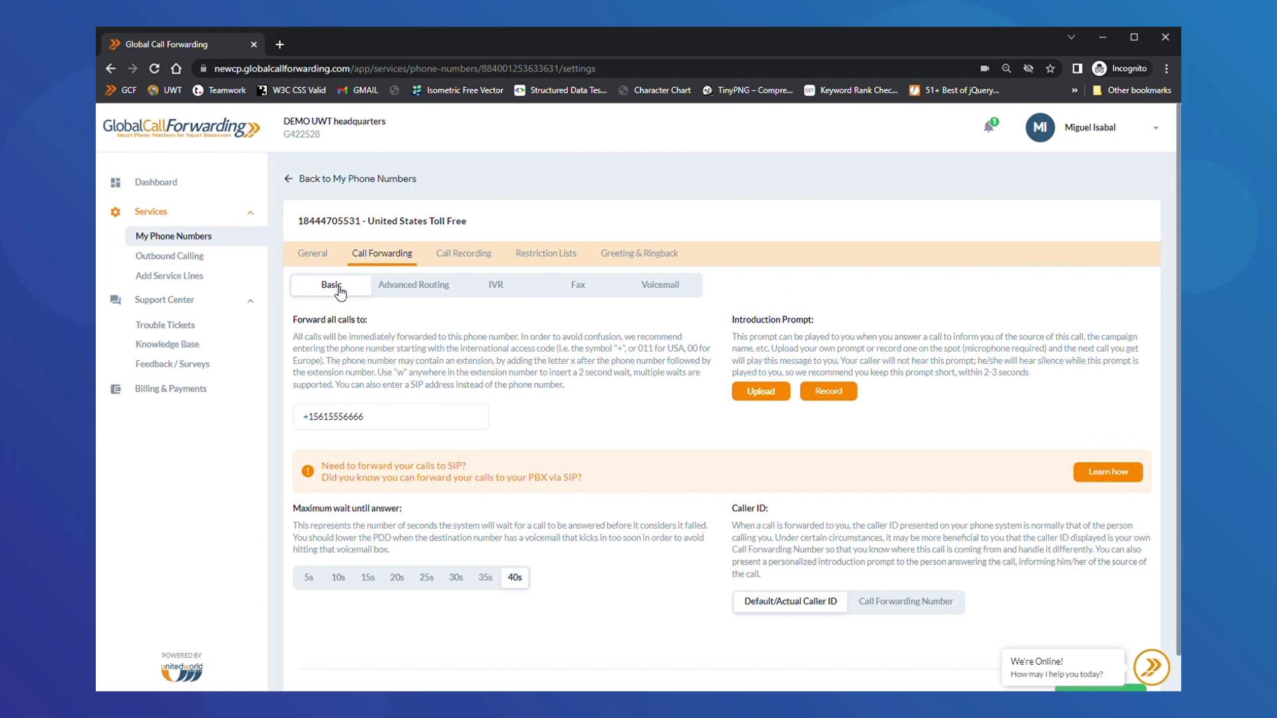
{"action": "left_click", "coordinate": [391, 424]}
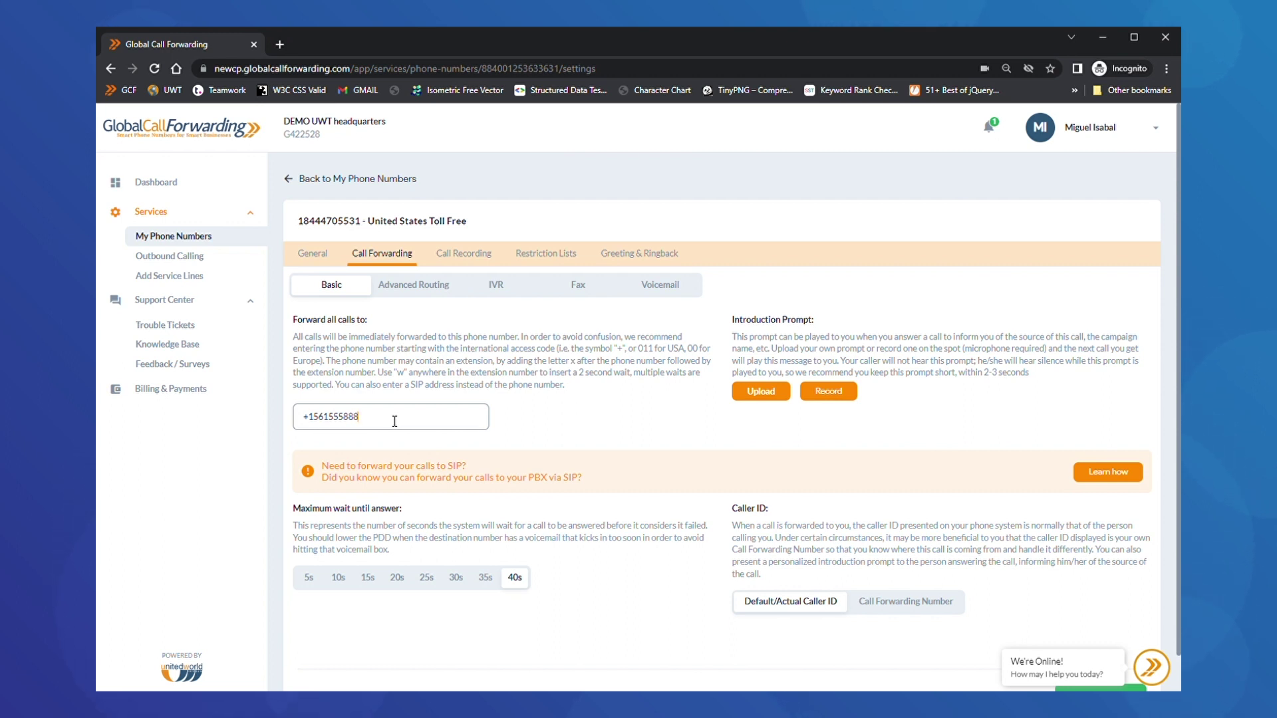
{"action": "scroll", "coordinate": [950, 459], "scroll_direction": "down", "scroll_amount": 1}
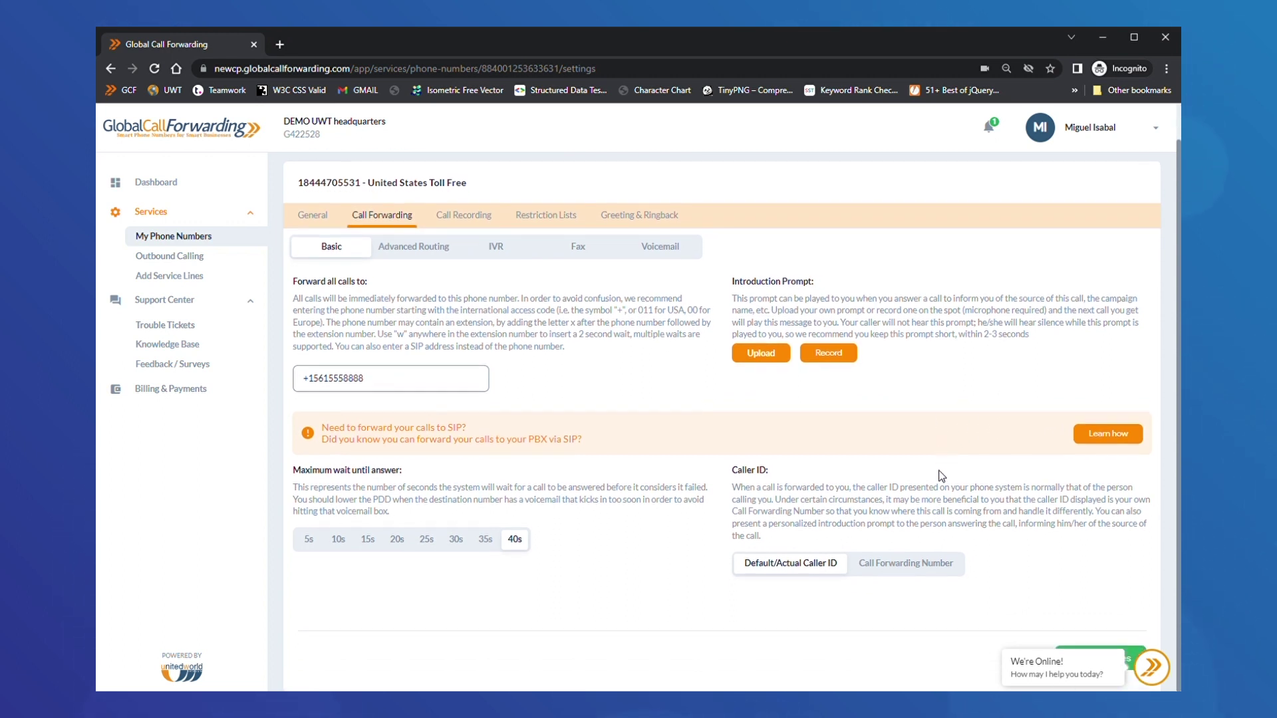
- Save the forwarding number and record a 3-second introduction prompt for the toll-free line
{"action": "left_click", "coordinate": [1136, 657]}
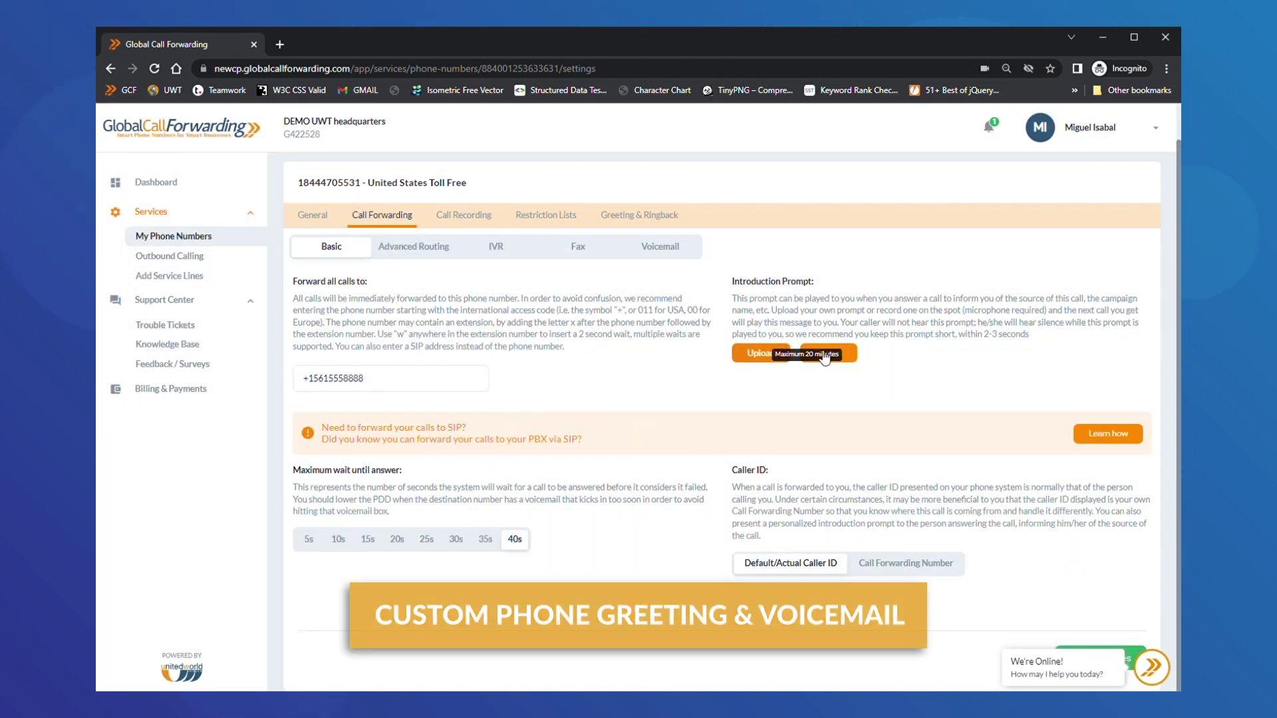
{"action": "left_click", "coordinate": [855, 357]}
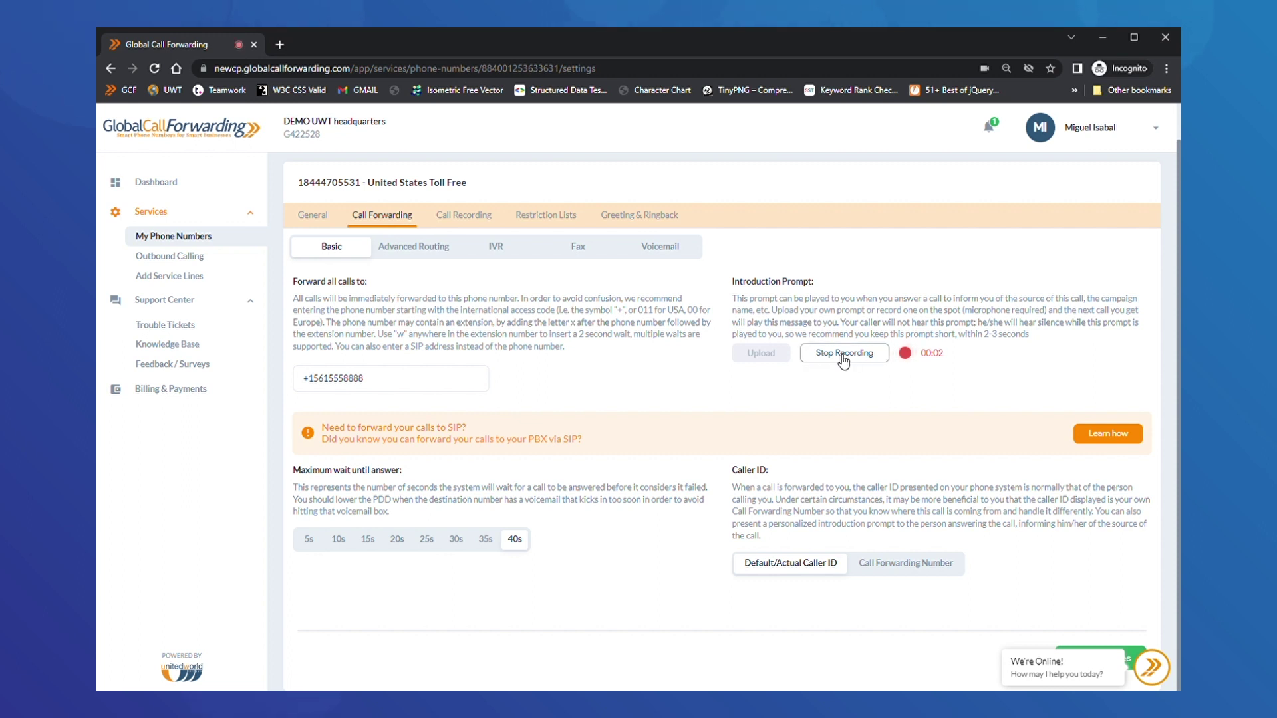
{"action": "left_click", "coordinate": [843, 359]}
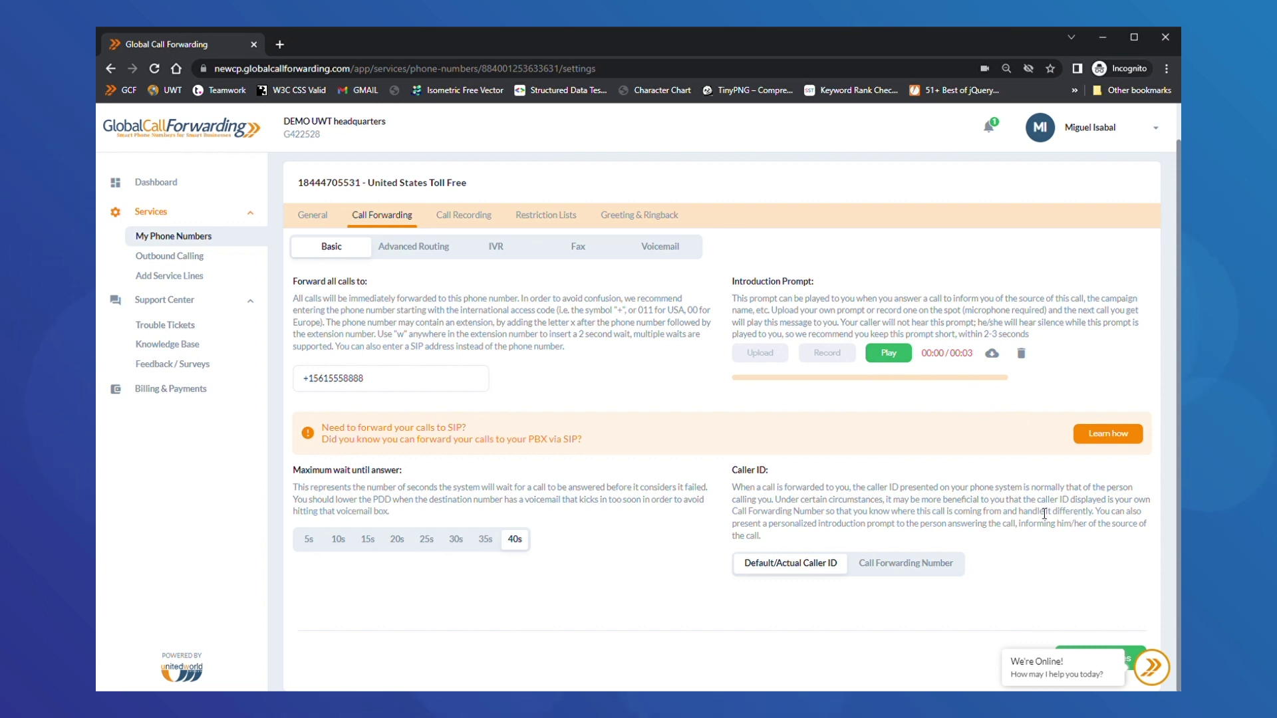
{"action": "left_click", "coordinate": [661, 248]}
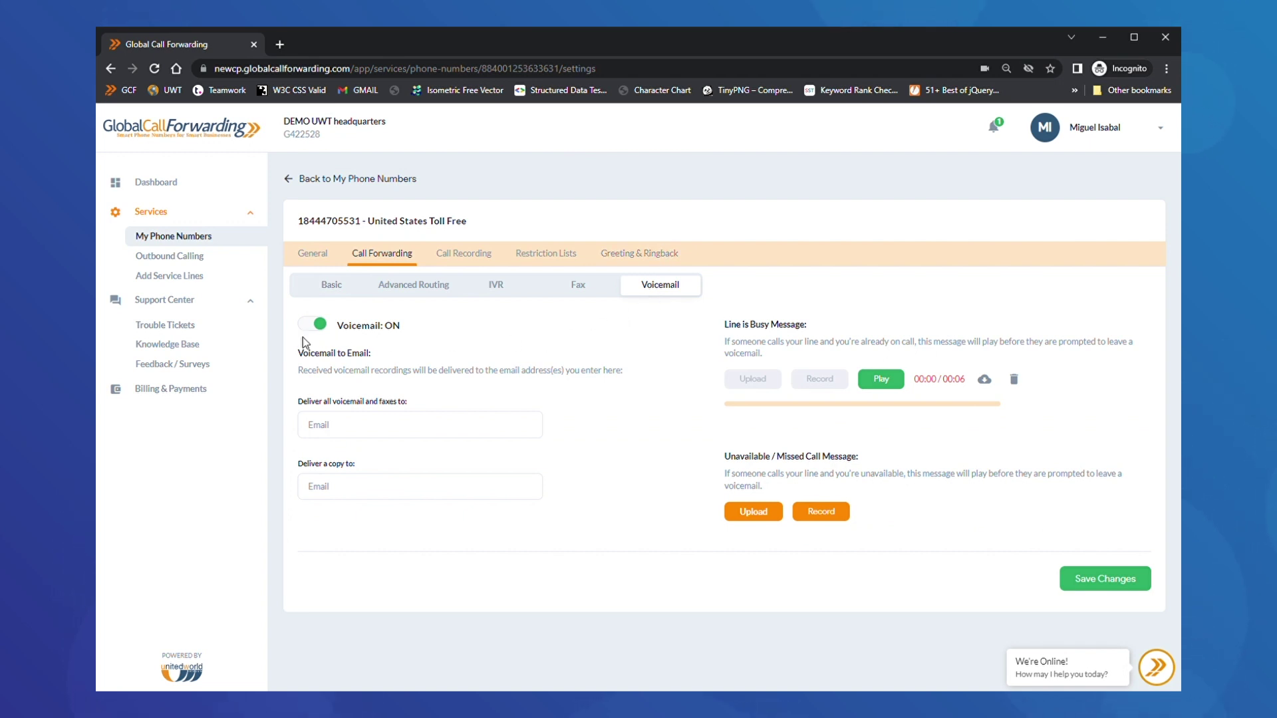
- Turn voicemail on for the toll-free line and save the voicemail settings
{"action": "left_click", "coordinate": [312, 324]}
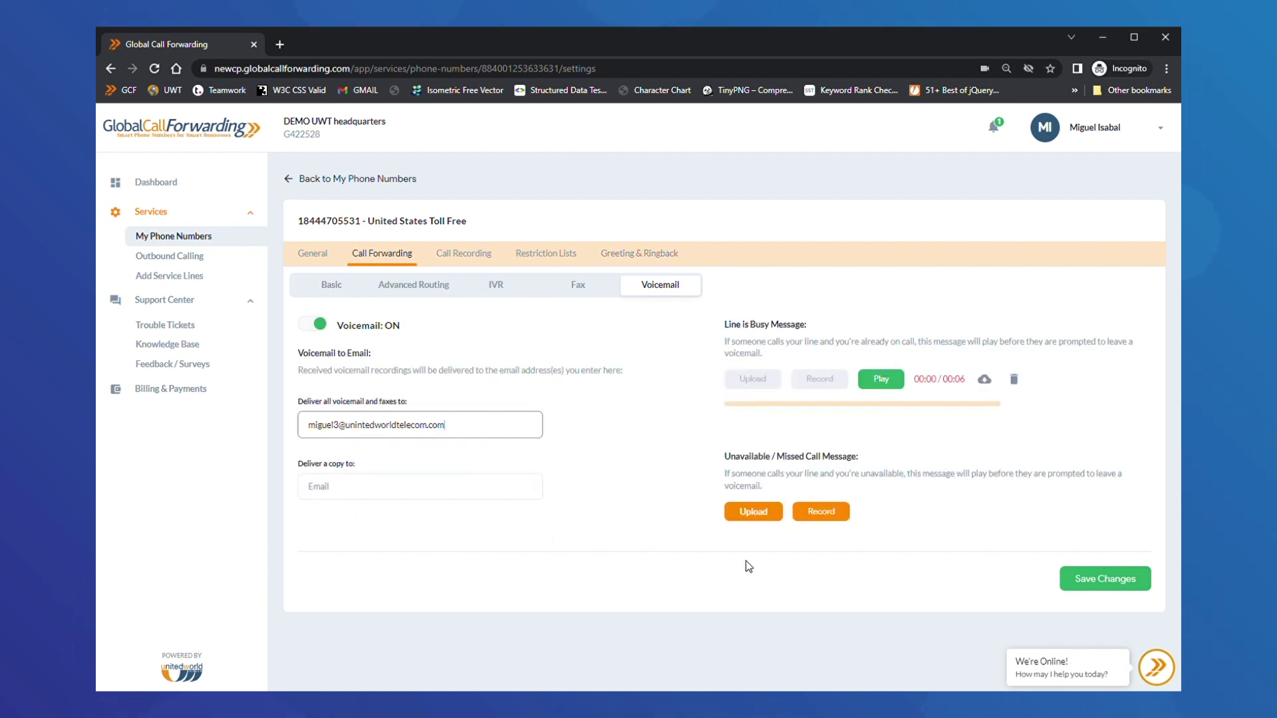
{"action": "left_click", "coordinate": [1100, 585]}
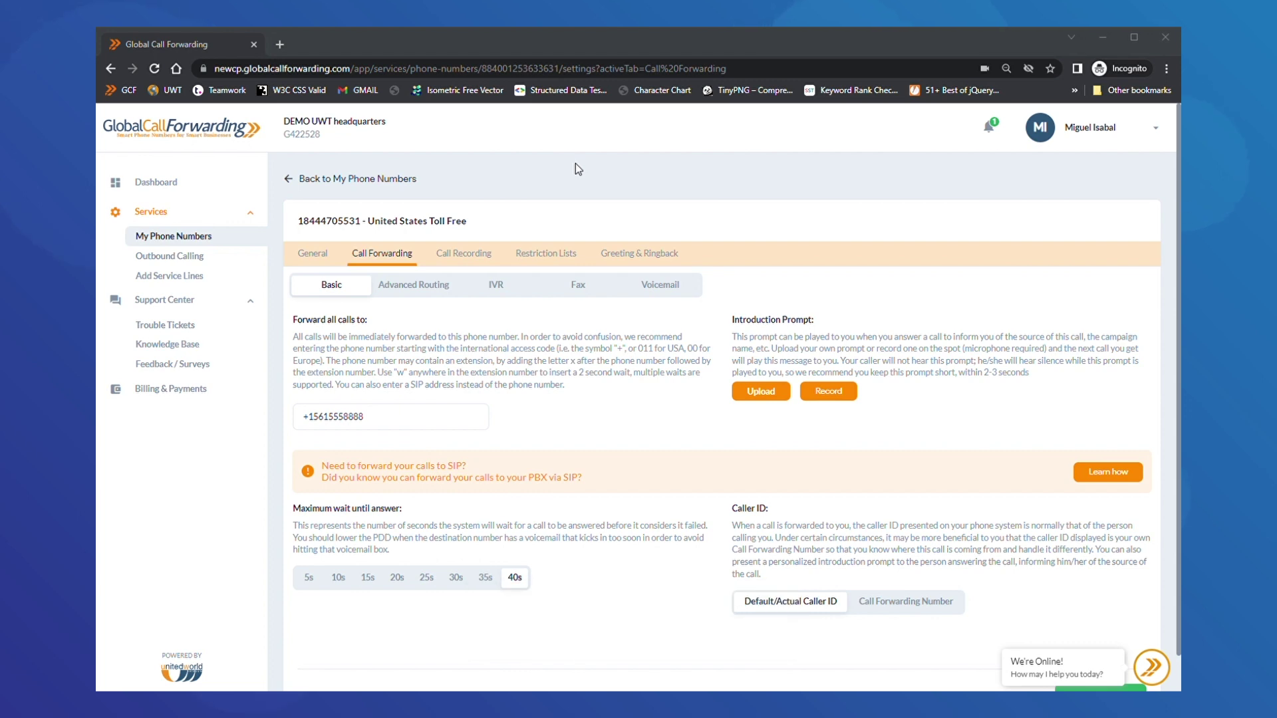
{"action": "left_click", "coordinate": [405, 286]}
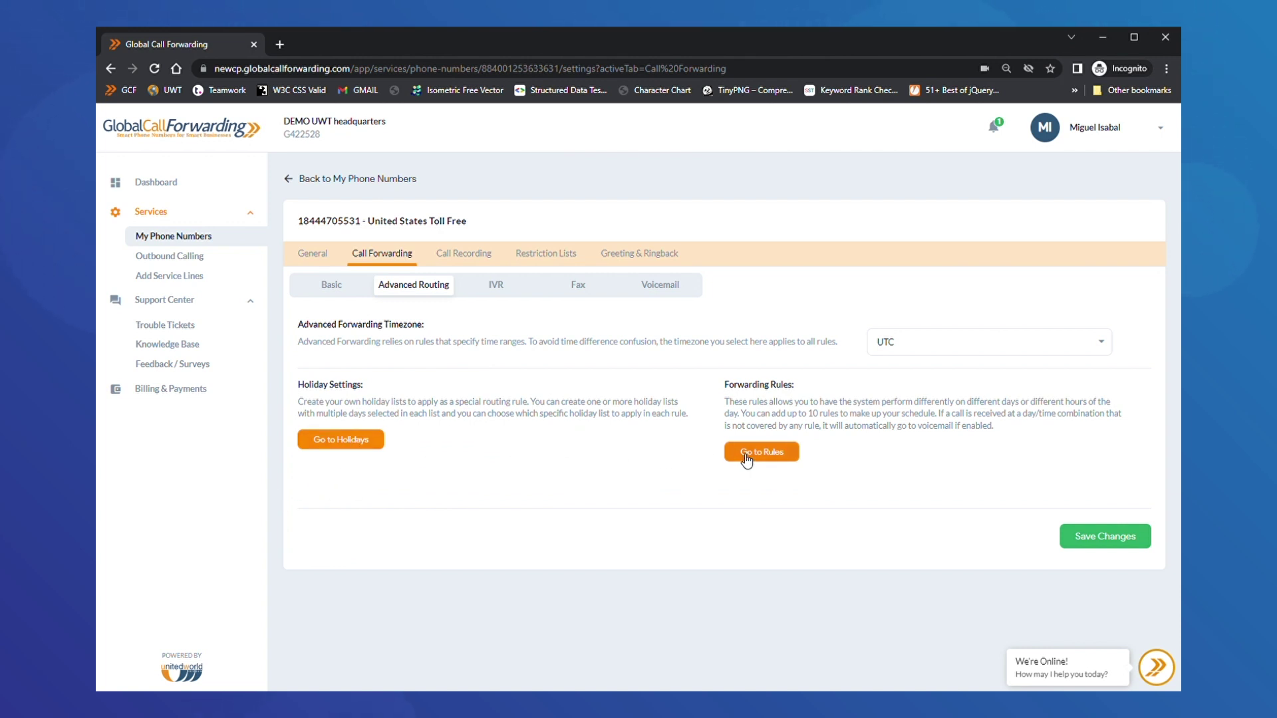
- View the Memorial Day holiday list, then return to the Advanced Routing options
{"action": "left_click", "coordinate": [363, 447]}
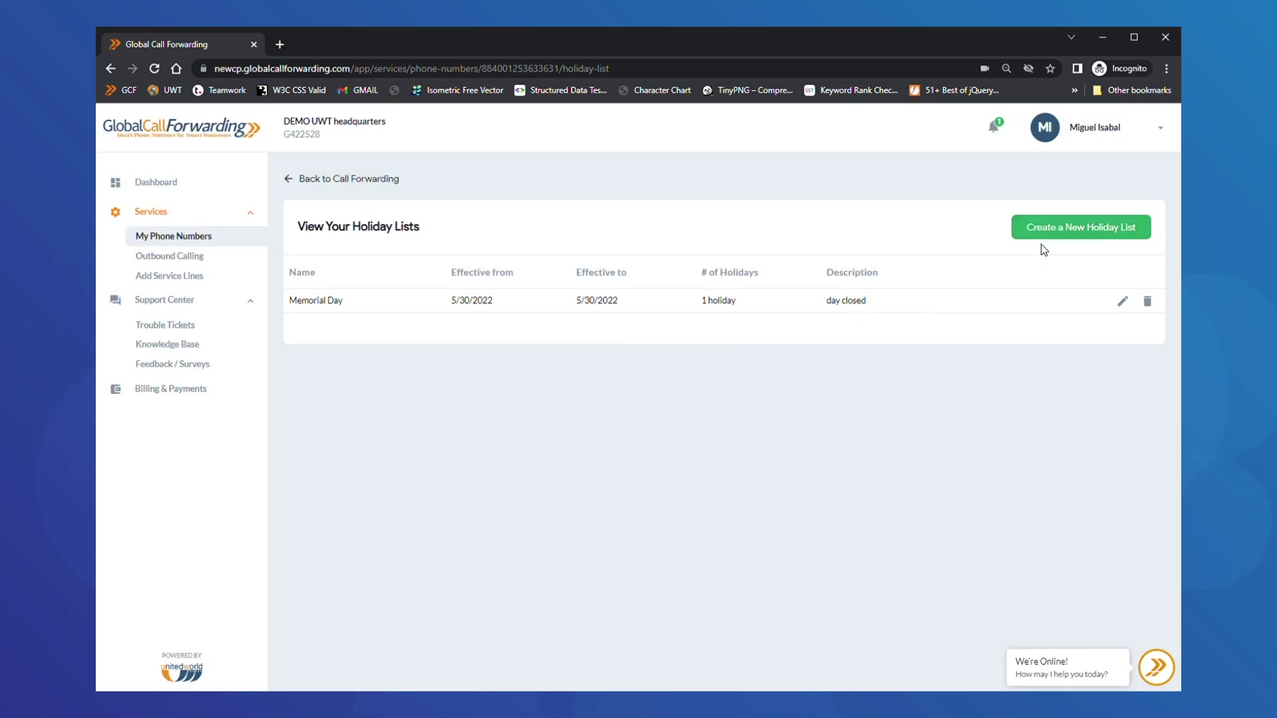
{"action": "left_click", "coordinate": [299, 179]}
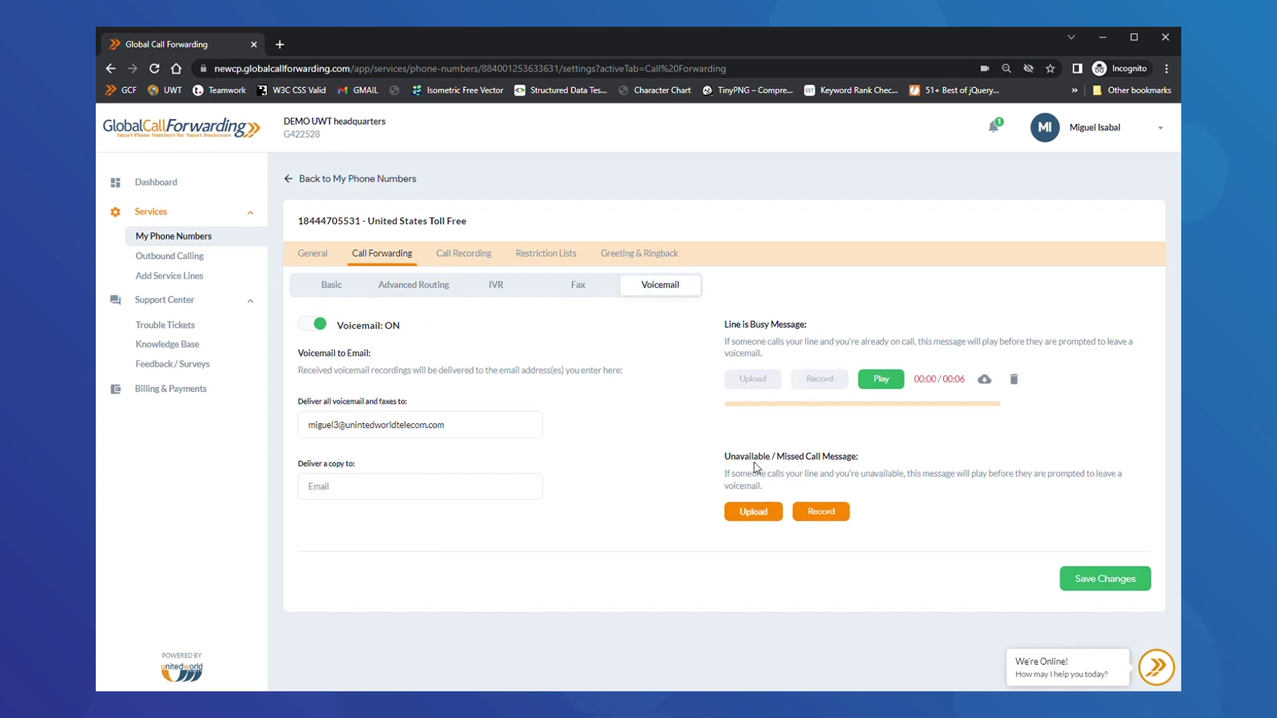
{"action": "left_click", "coordinate": [399, 284]}
- Create a new forwarding rule described 'Test' applying on Monday, Wednesday and Friday
{"action": "left_click", "coordinate": [775, 450]}
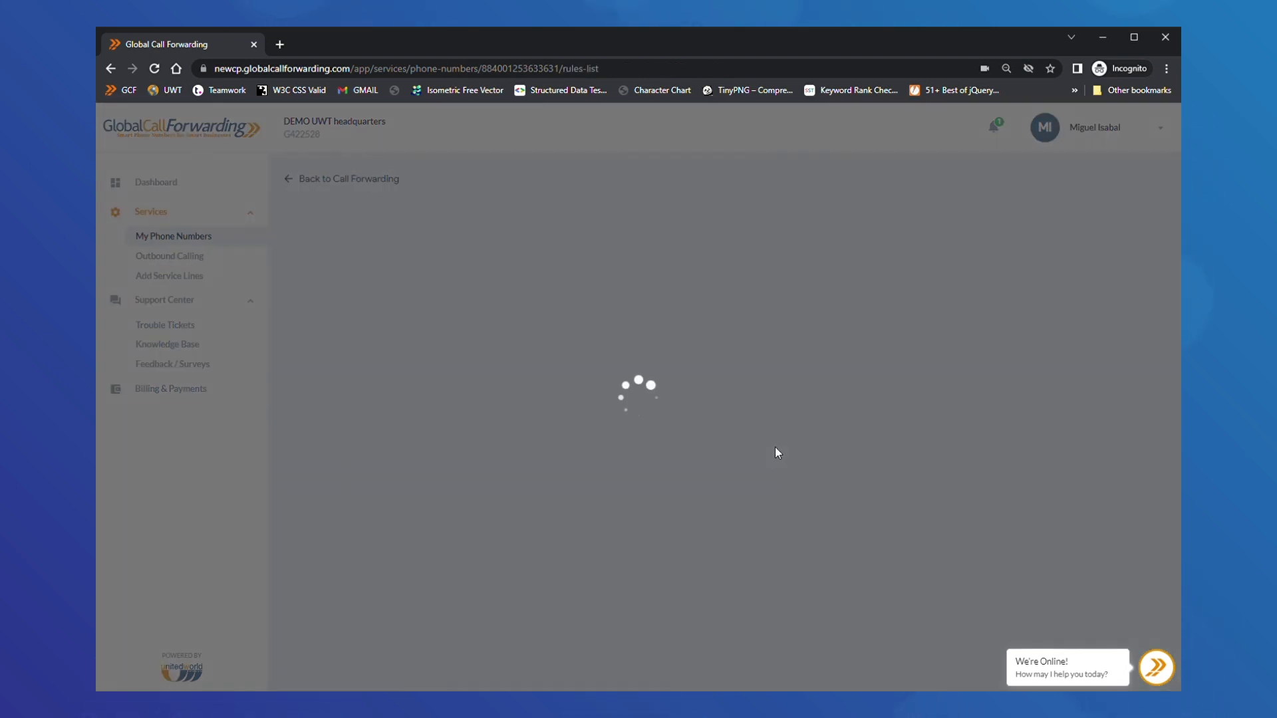
{"action": "left_click", "coordinate": [1091, 226]}
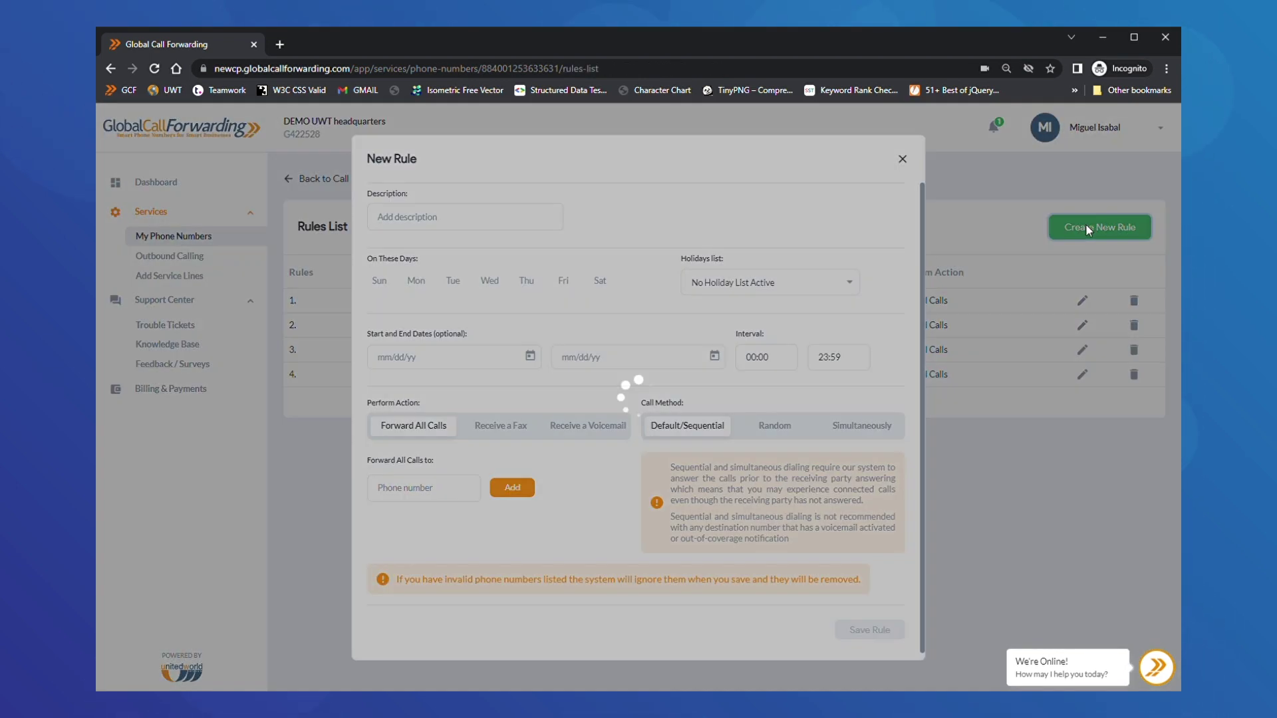
{"action": "left_click", "coordinate": [426, 224]}
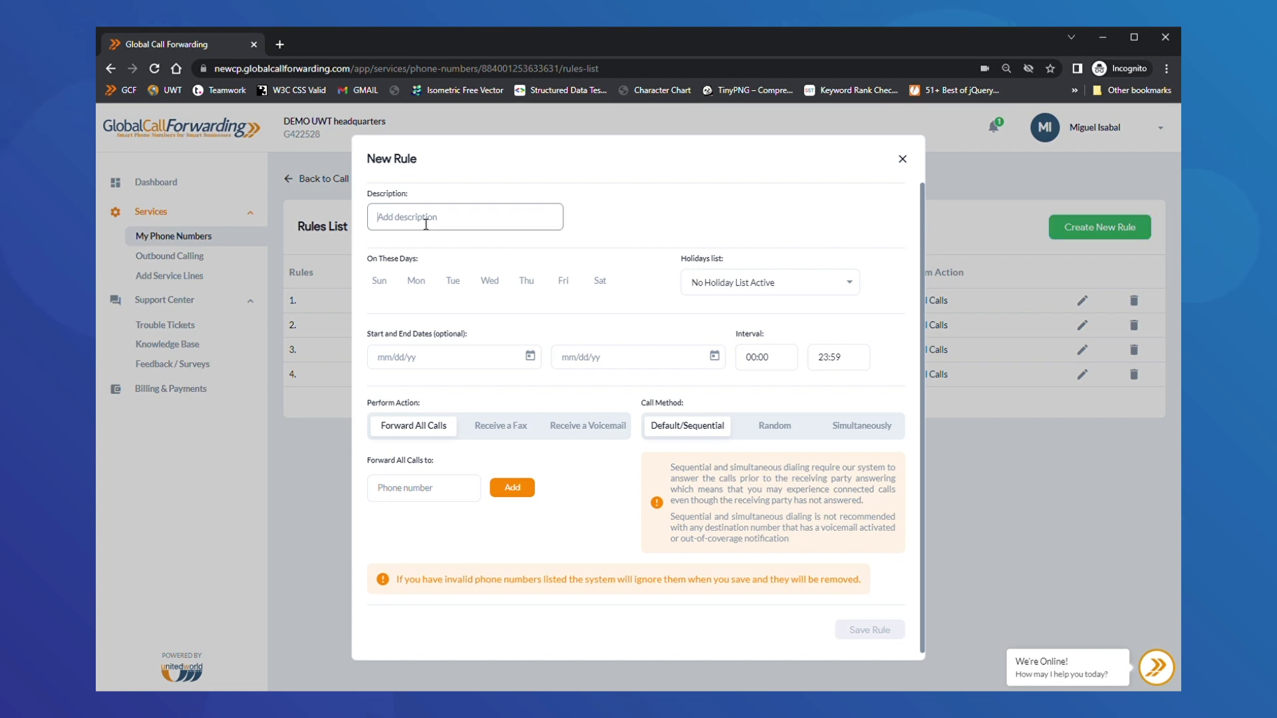
{"action": "type", "text": "Test"}
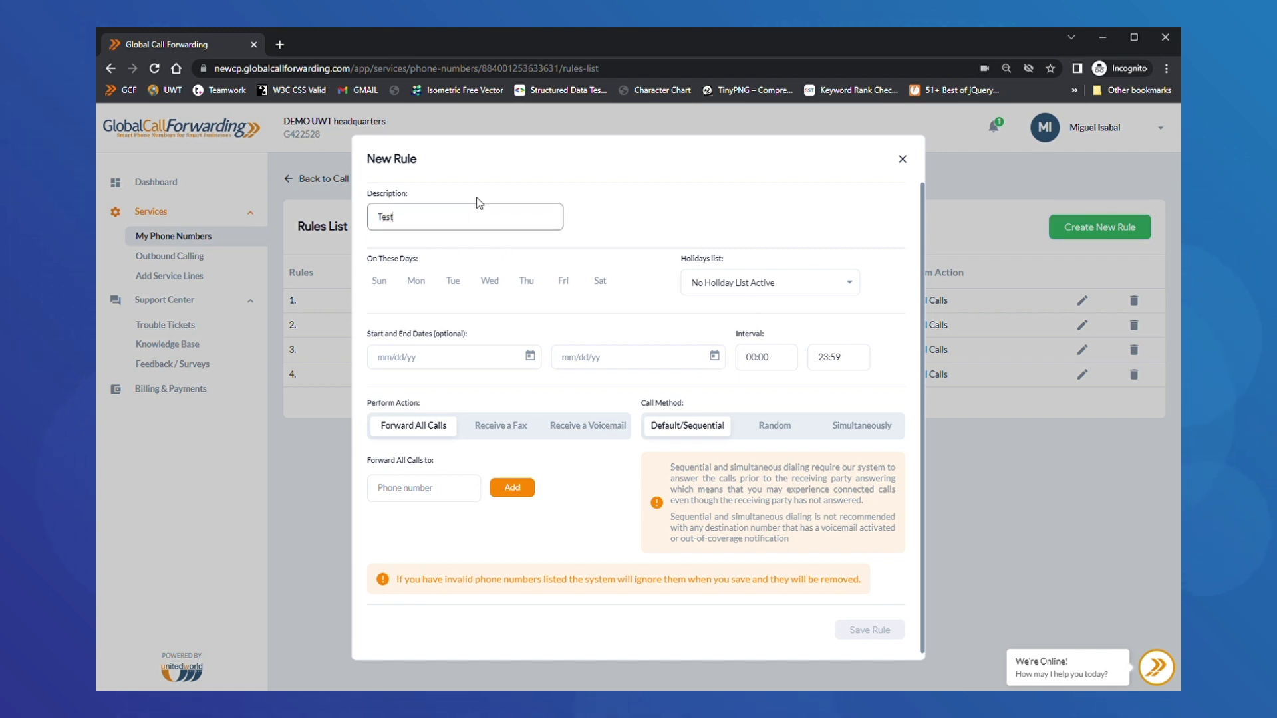
{"action": "left_click", "coordinate": [417, 284]}
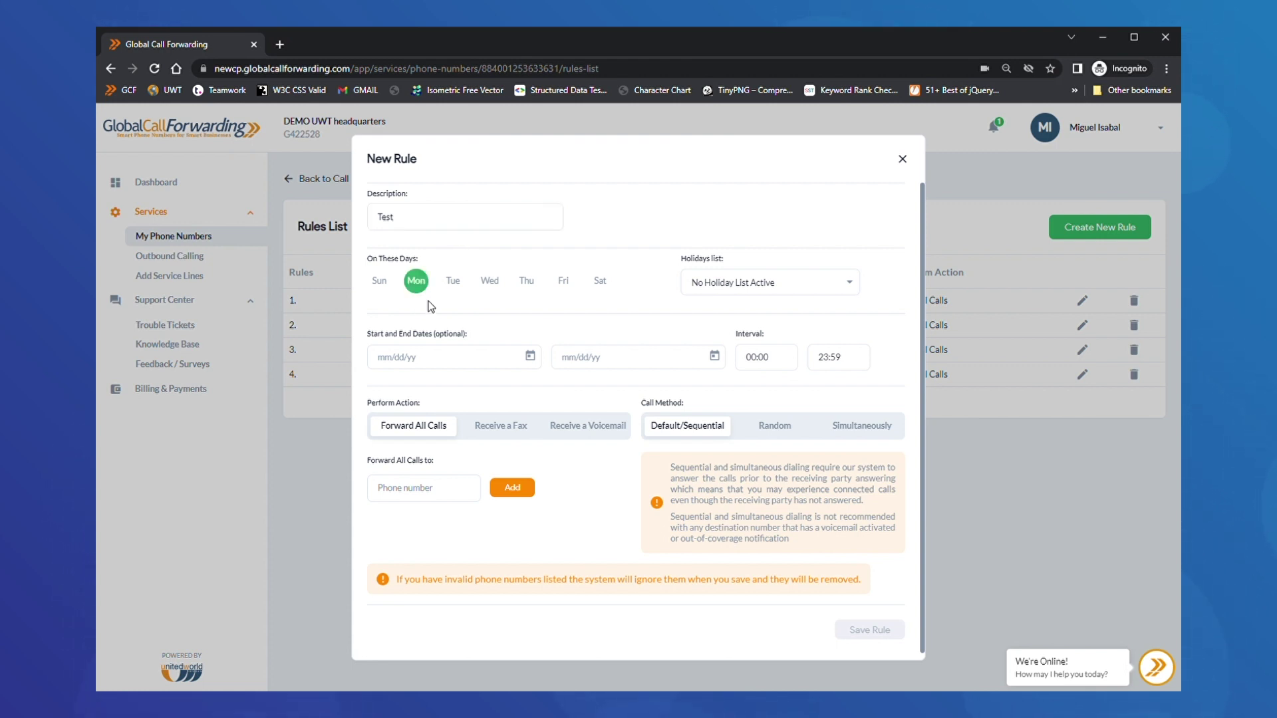
{"action": "left_click", "coordinate": [499, 283]}
{"action": "left_click", "coordinate": [563, 282]}
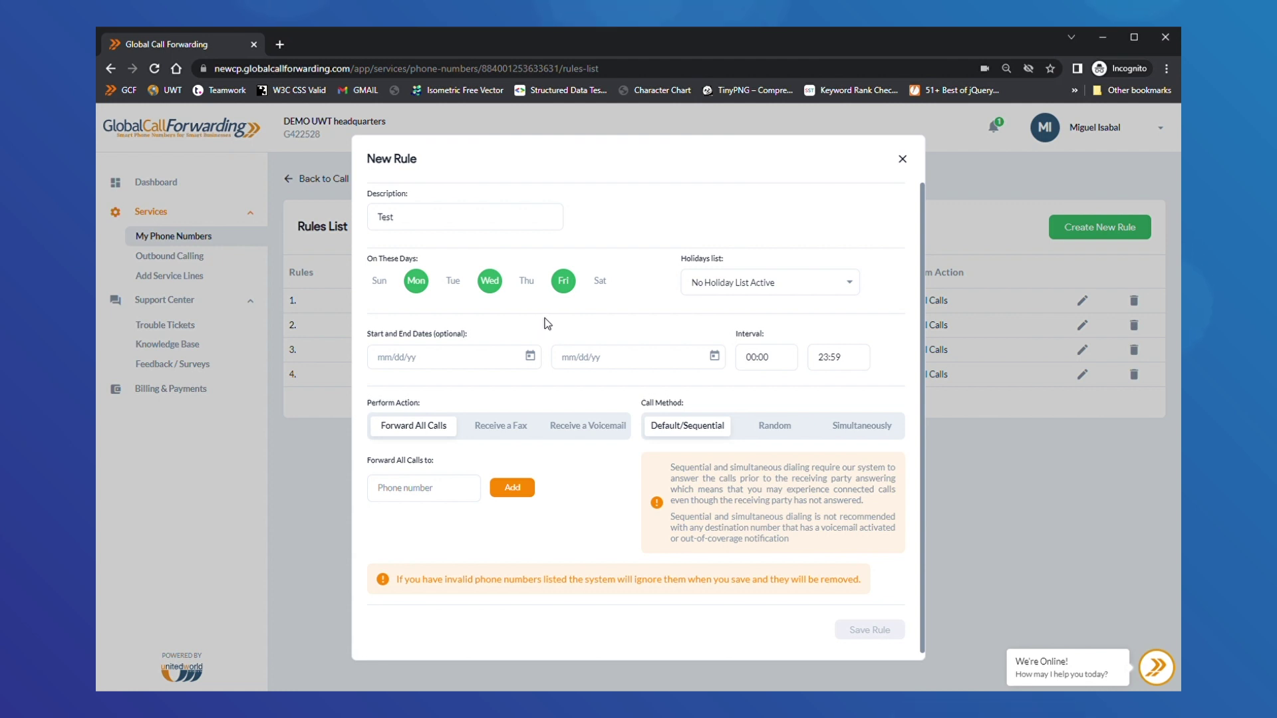
- Set the rule's dates to 05/01/22–05/30/22 with a 01:00–23:59 interval
{"action": "left_click", "coordinate": [530, 356]}
{"action": "left_click", "coordinate": [529, 426]}
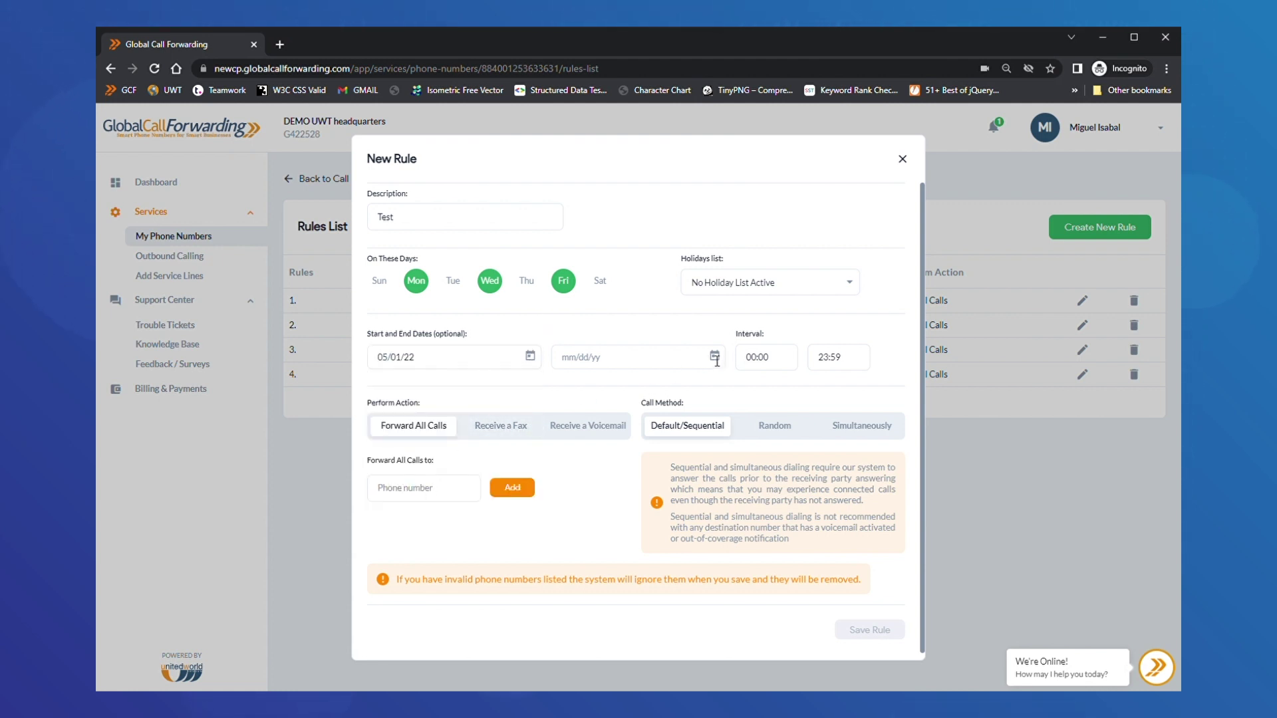
{"action": "left_click", "coordinate": [712, 357]}
{"action": "left_click", "coordinate": [573, 532]}
{"action": "left_click", "coordinate": [753, 365]}
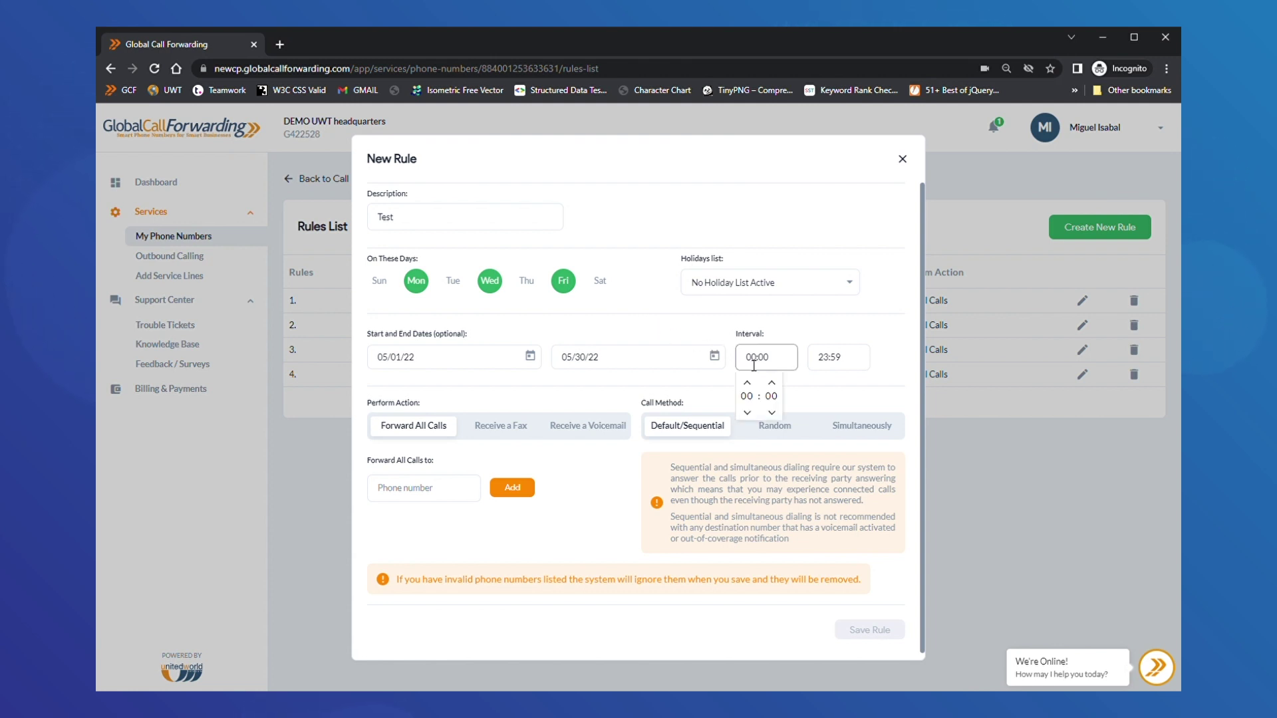
{"action": "left_click", "coordinate": [747, 384]}
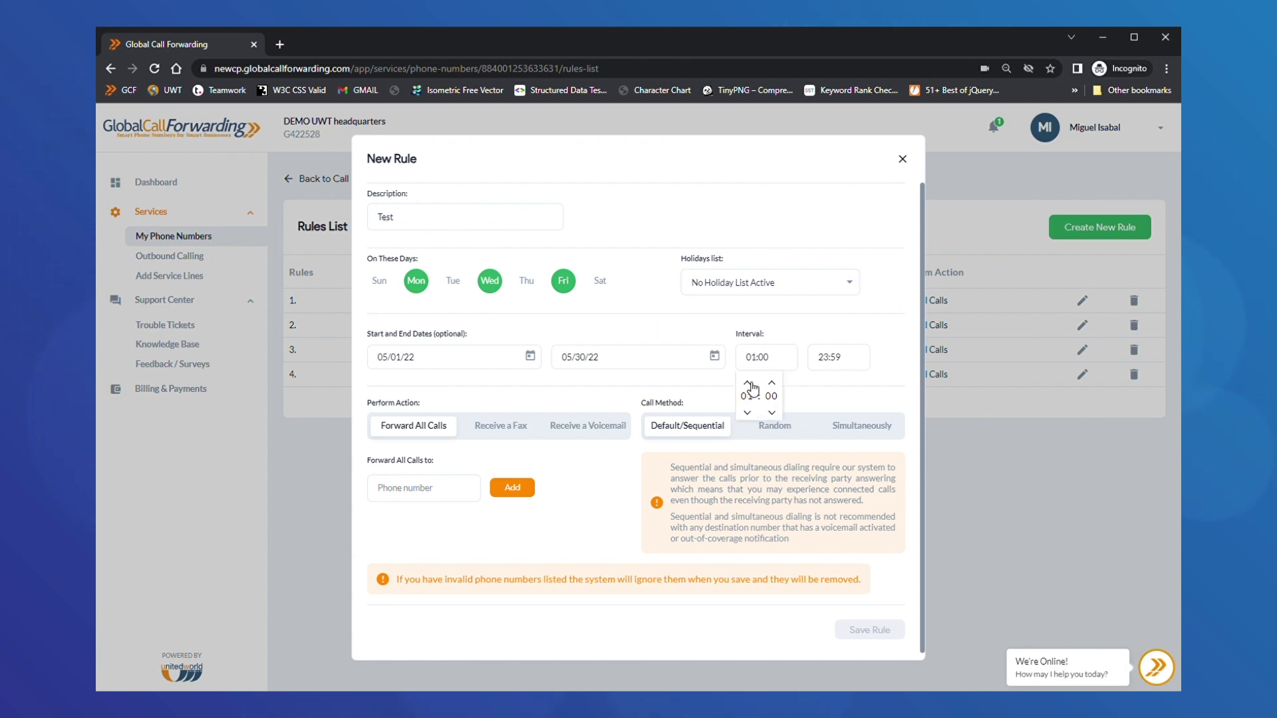
{"action": "left_click", "coordinate": [703, 331]}
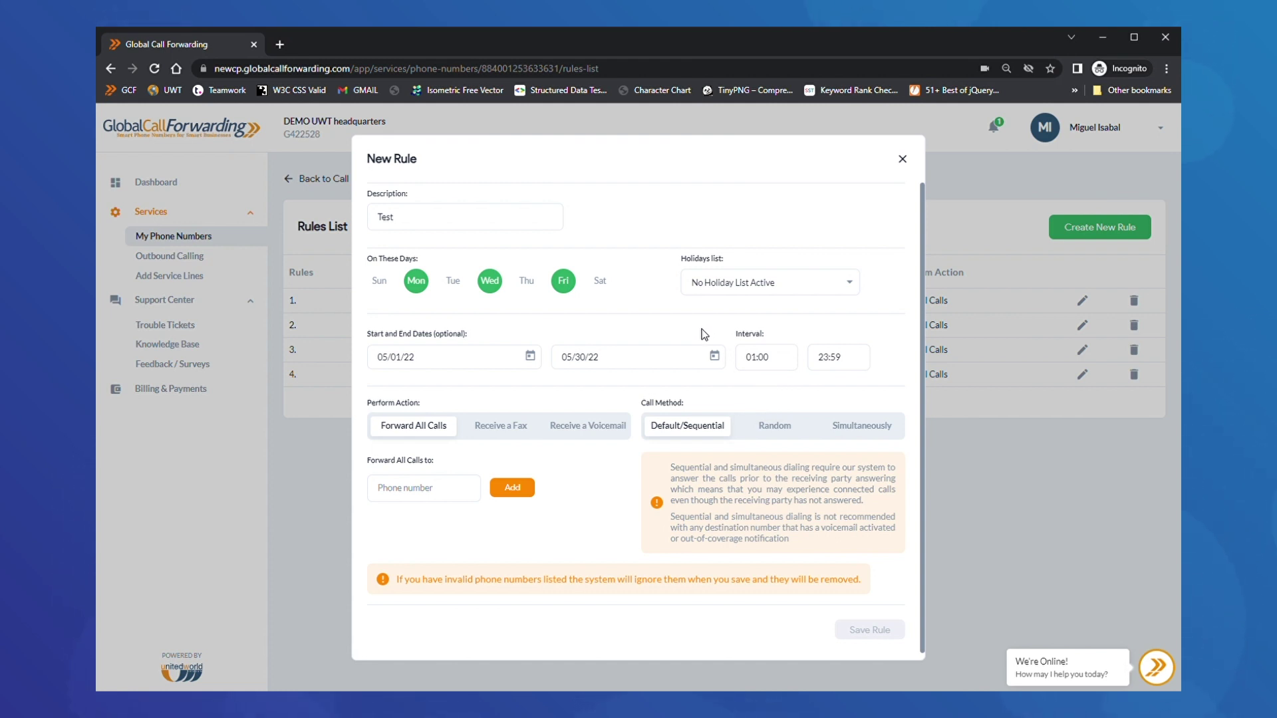
{"action": "left_click", "coordinate": [732, 289]}
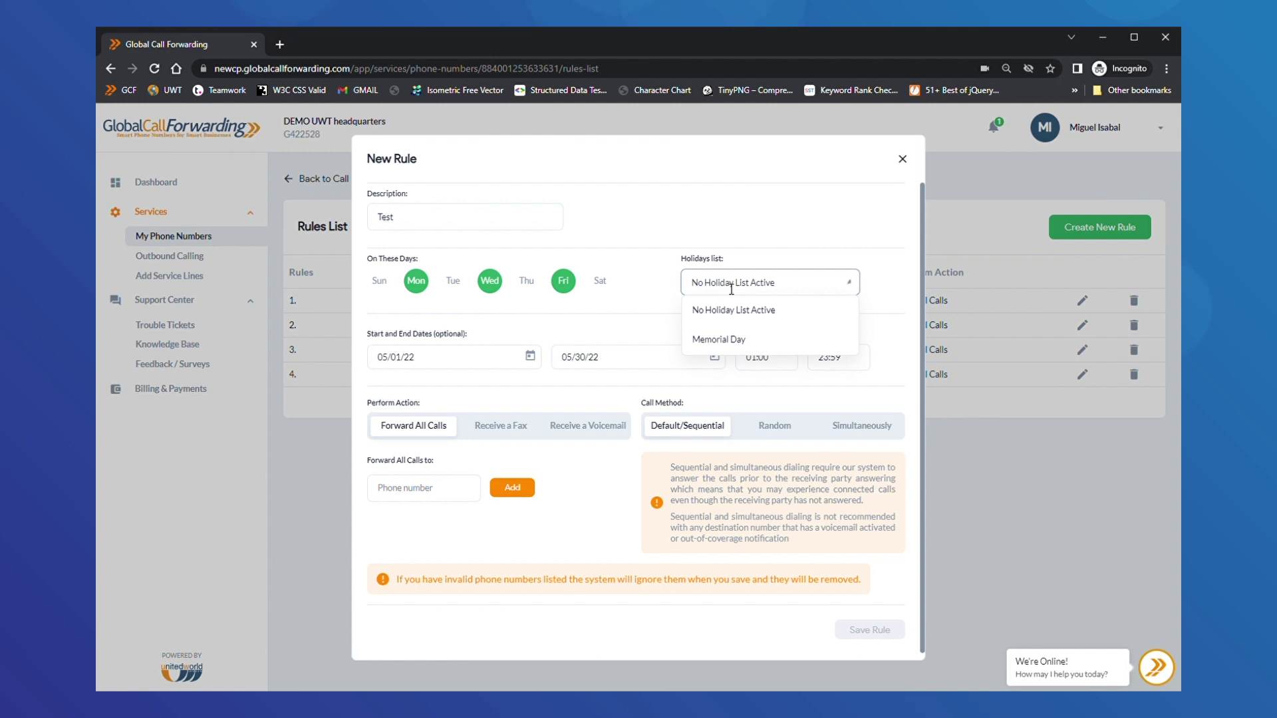
{"action": "left_click", "coordinate": [723, 342]}
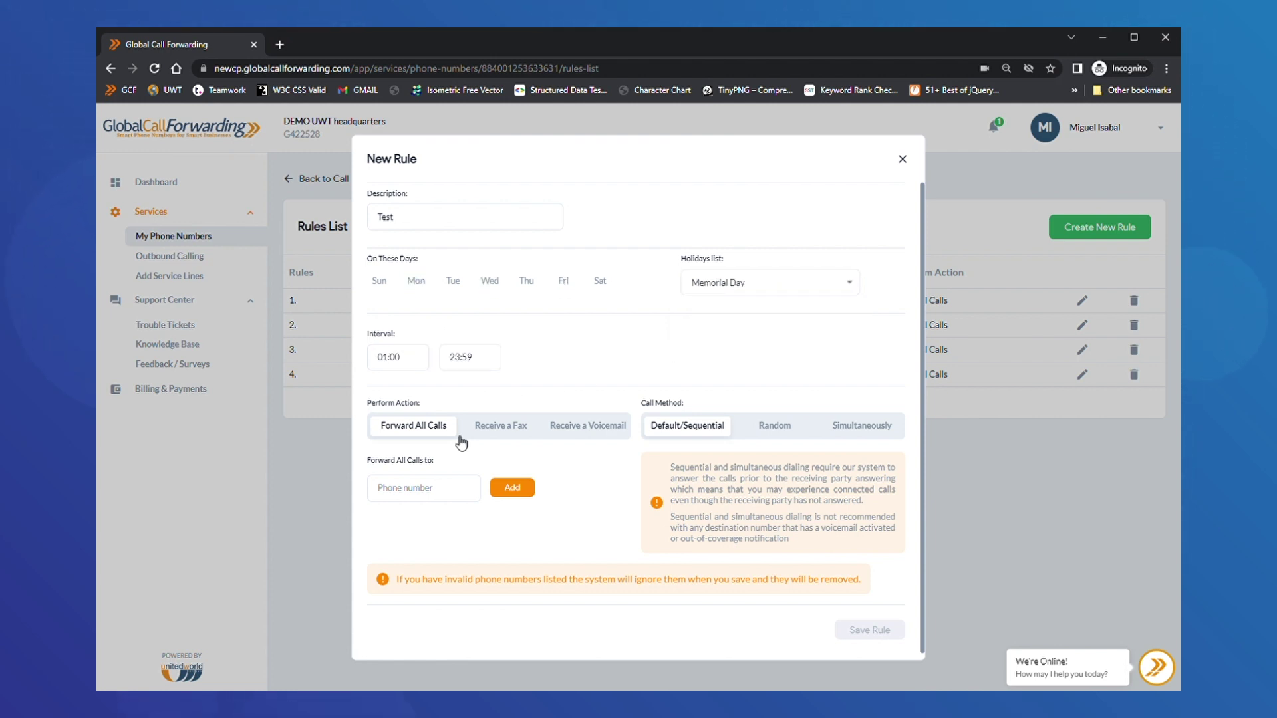
{"action": "left_click", "coordinate": [423, 492]}
{"action": "type", "text": "+1"}
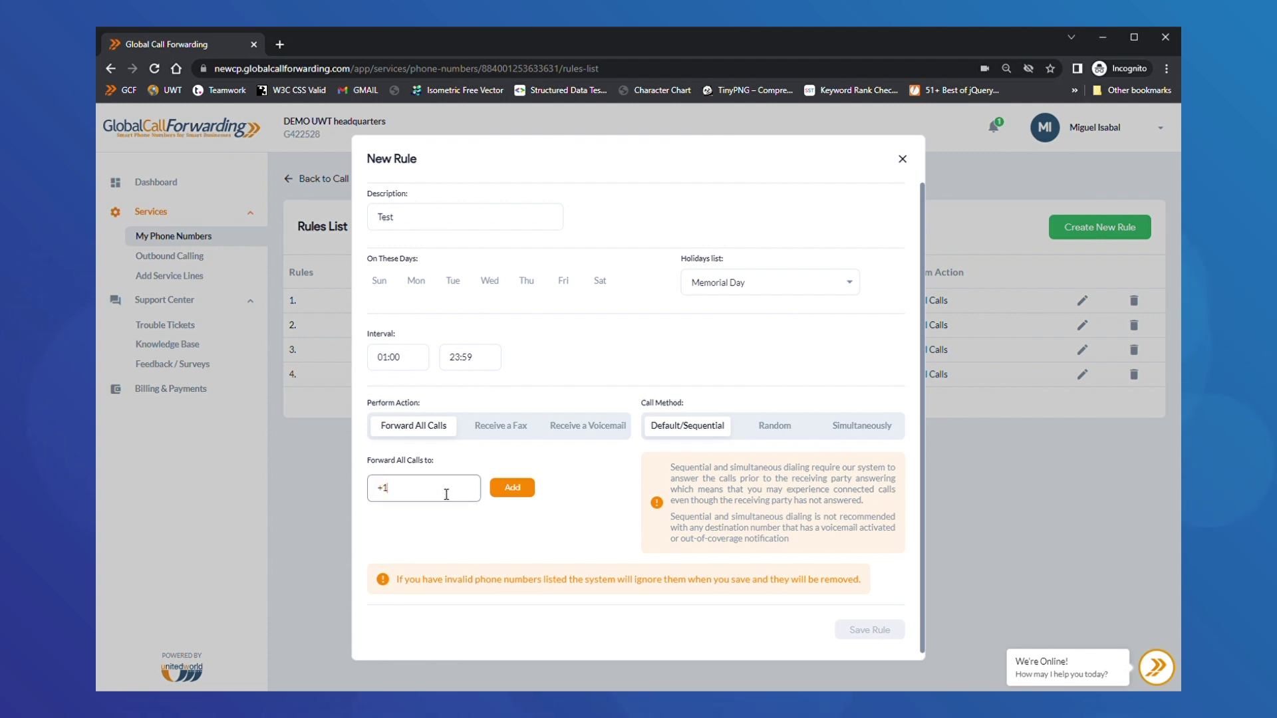
{"action": "type", "text": "5615556"}
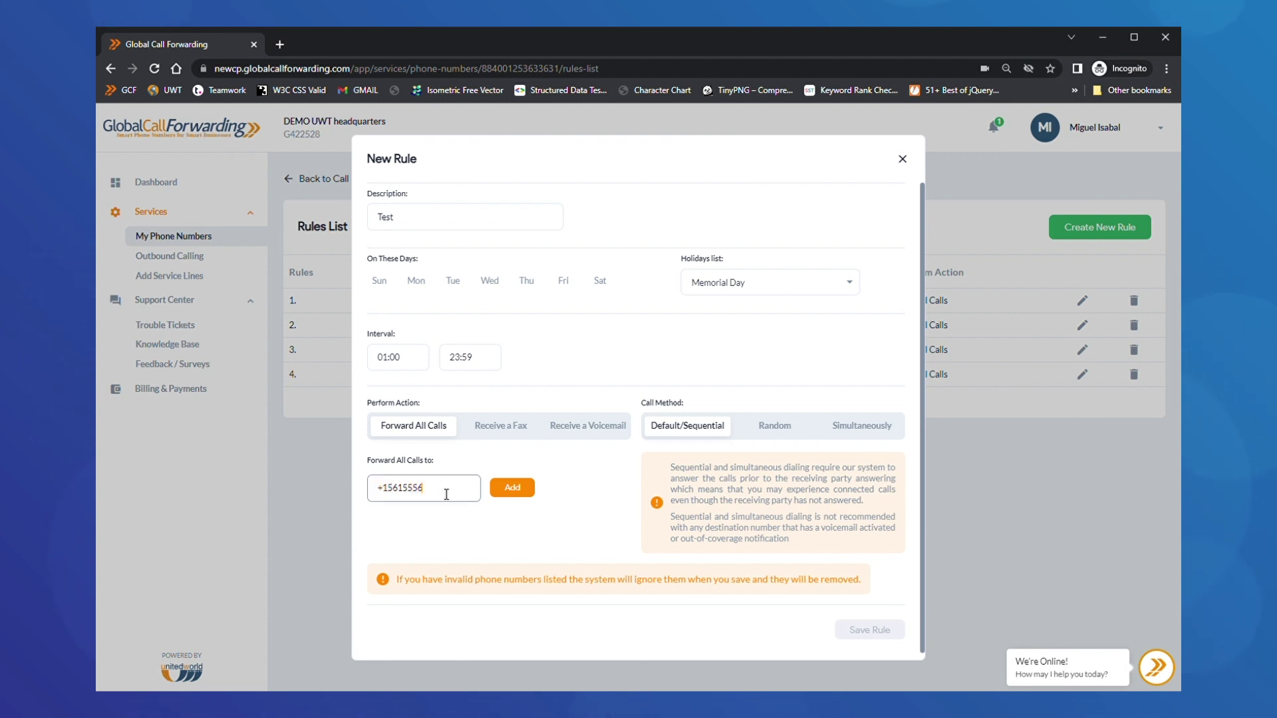
{"action": "type", "text": "688"}
{"action": "left_click", "coordinate": [512, 488]}
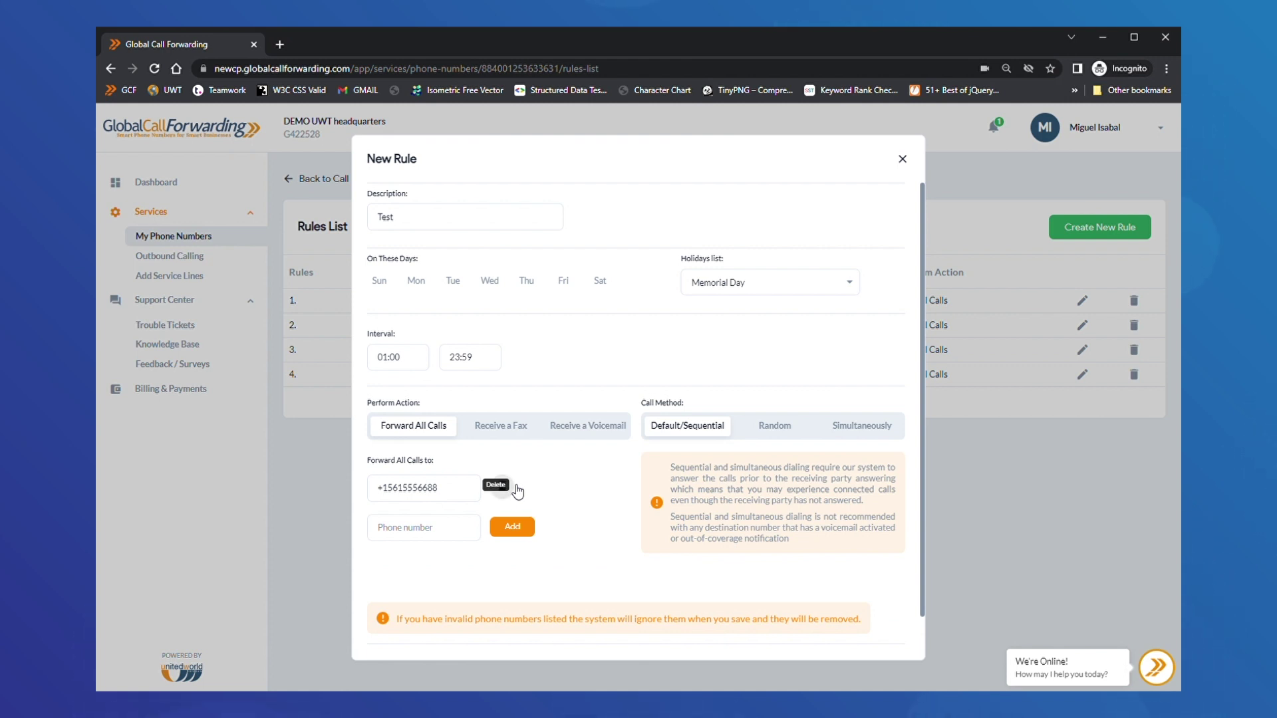
- Keep the Test rule forwarding all calls with sequential dialing, and save it
{"action": "left_click", "coordinate": [502, 432]}
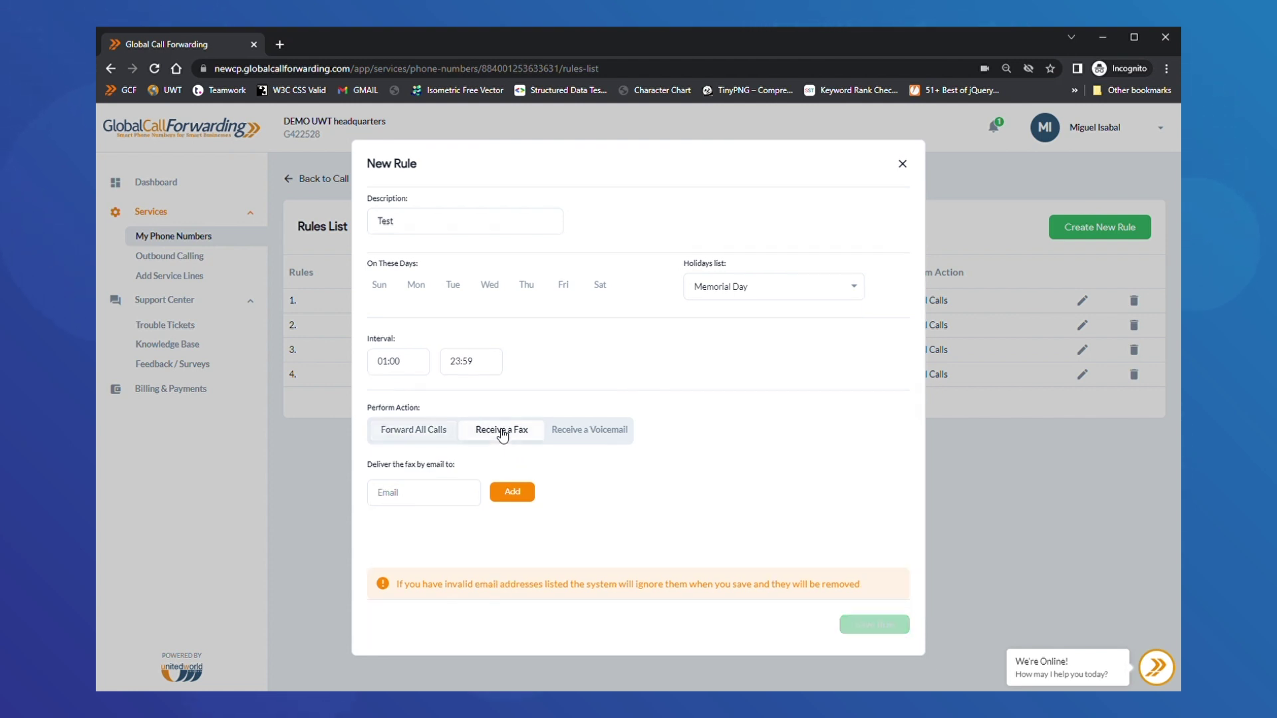
{"action": "left_click", "coordinate": [578, 434]}
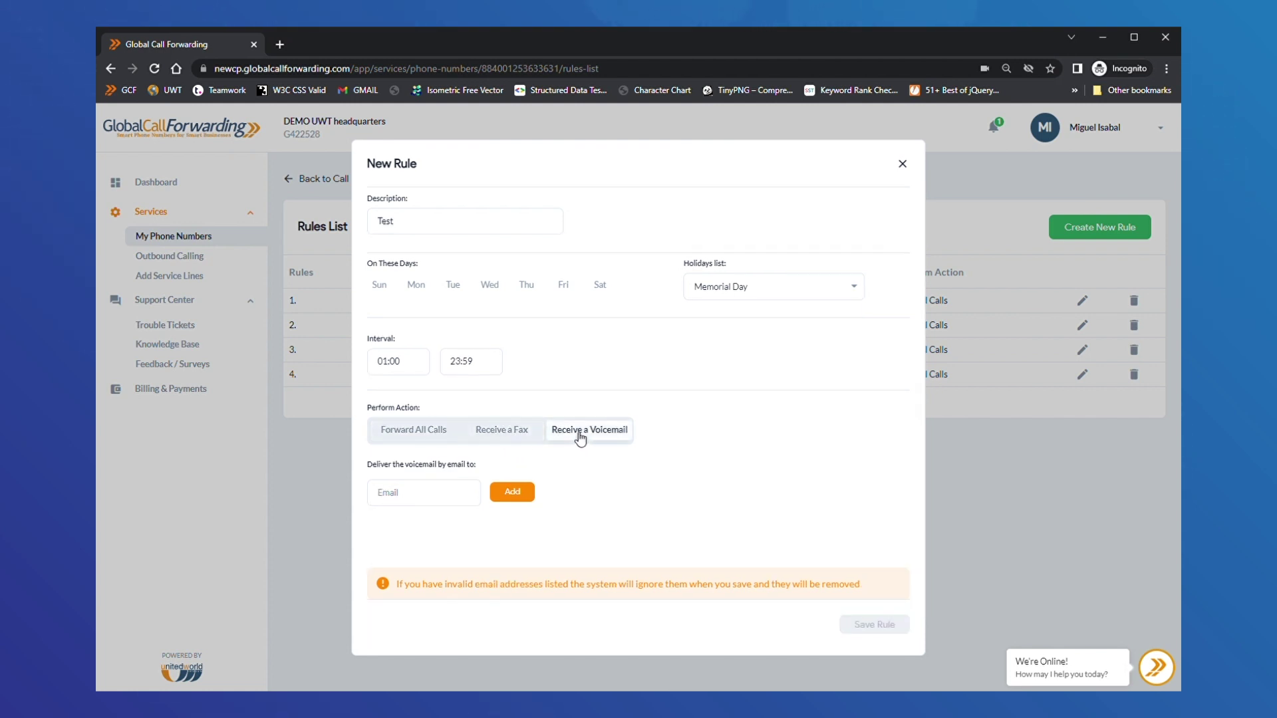
{"action": "left_click", "coordinate": [400, 434]}
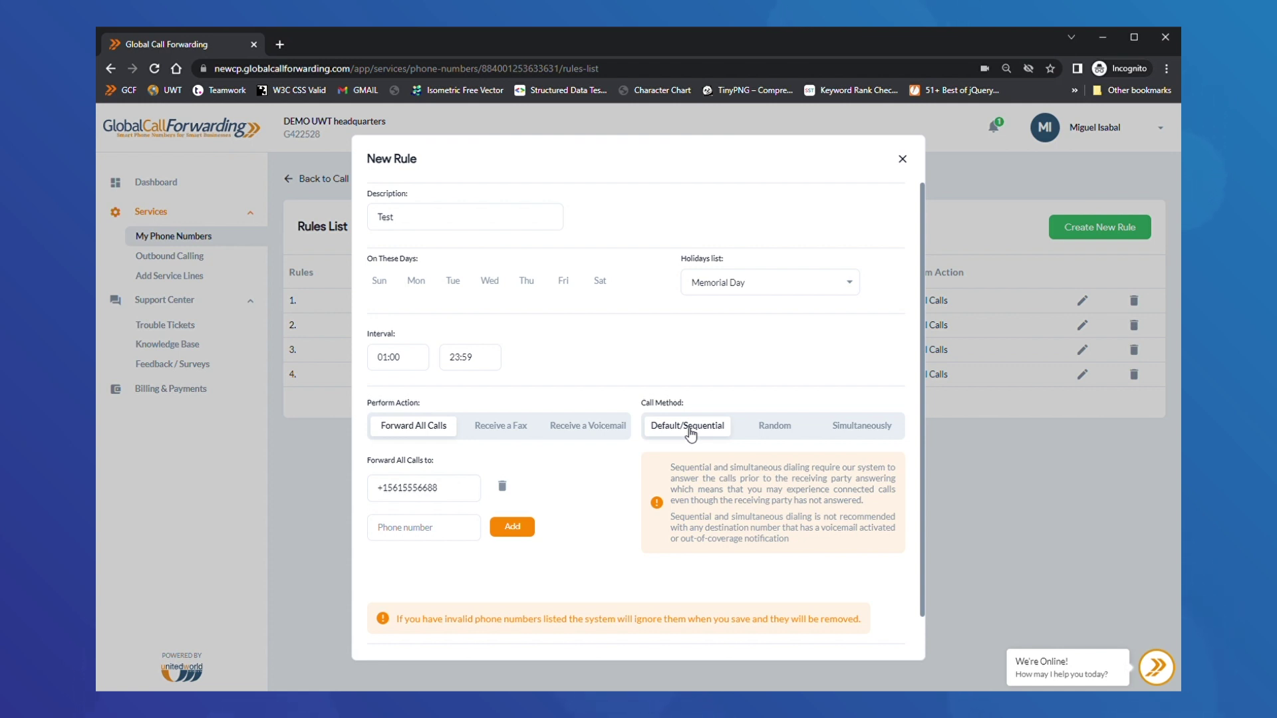
{"action": "left_click", "coordinate": [780, 431]}
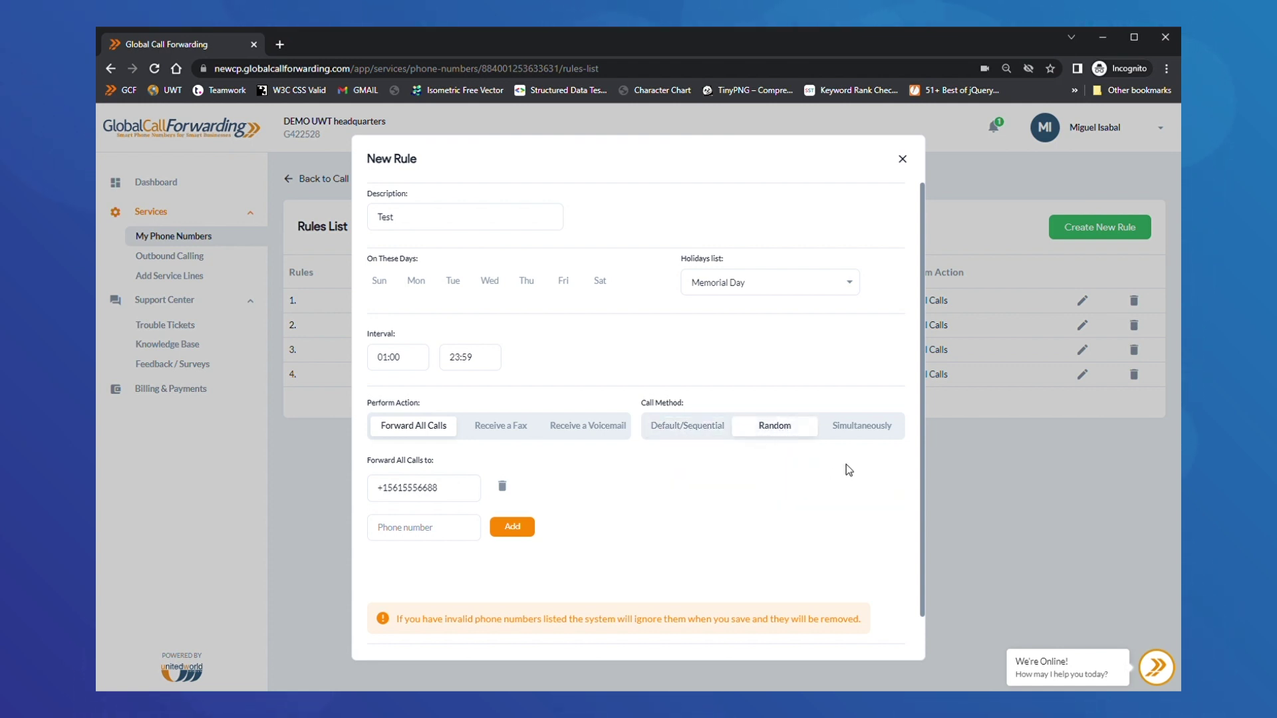
{"action": "left_click", "coordinate": [863, 433]}
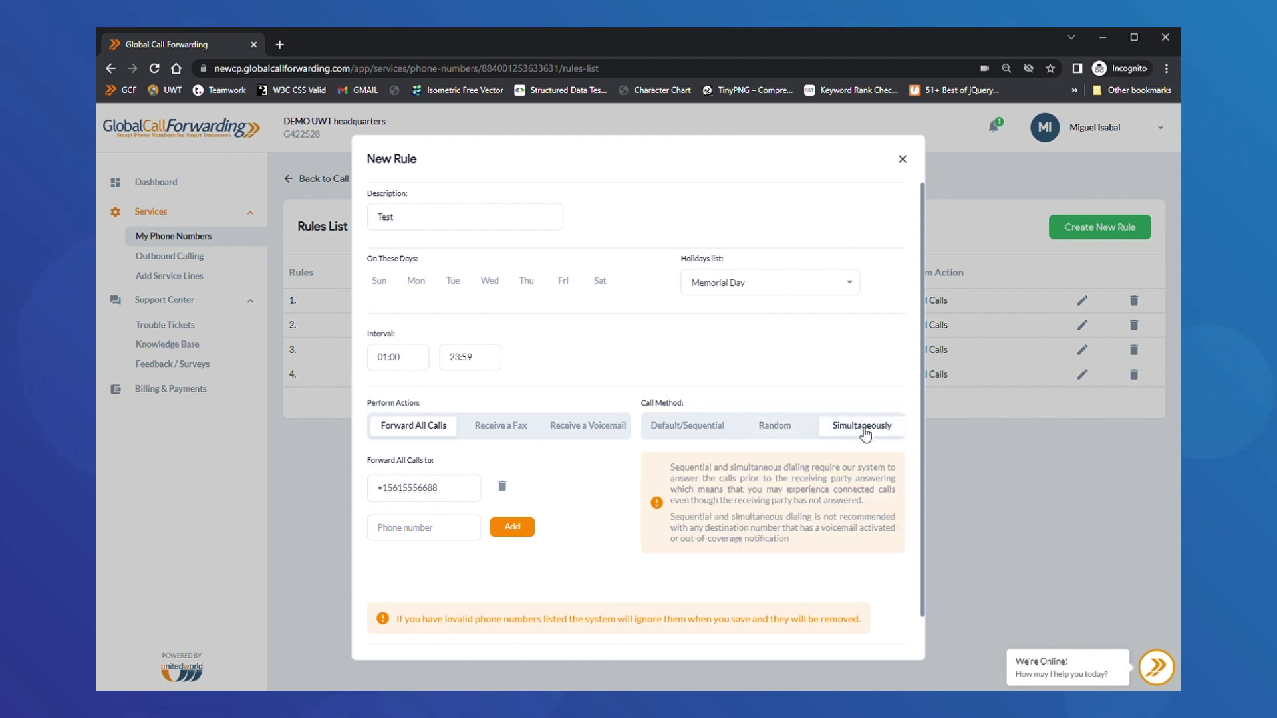
{"action": "left_click", "coordinate": [687, 425]}
{"action": "scroll", "coordinate": [852, 587], "scroll_direction": "down", "scroll_amount": 2}
{"action": "left_click", "coordinate": [879, 632]}
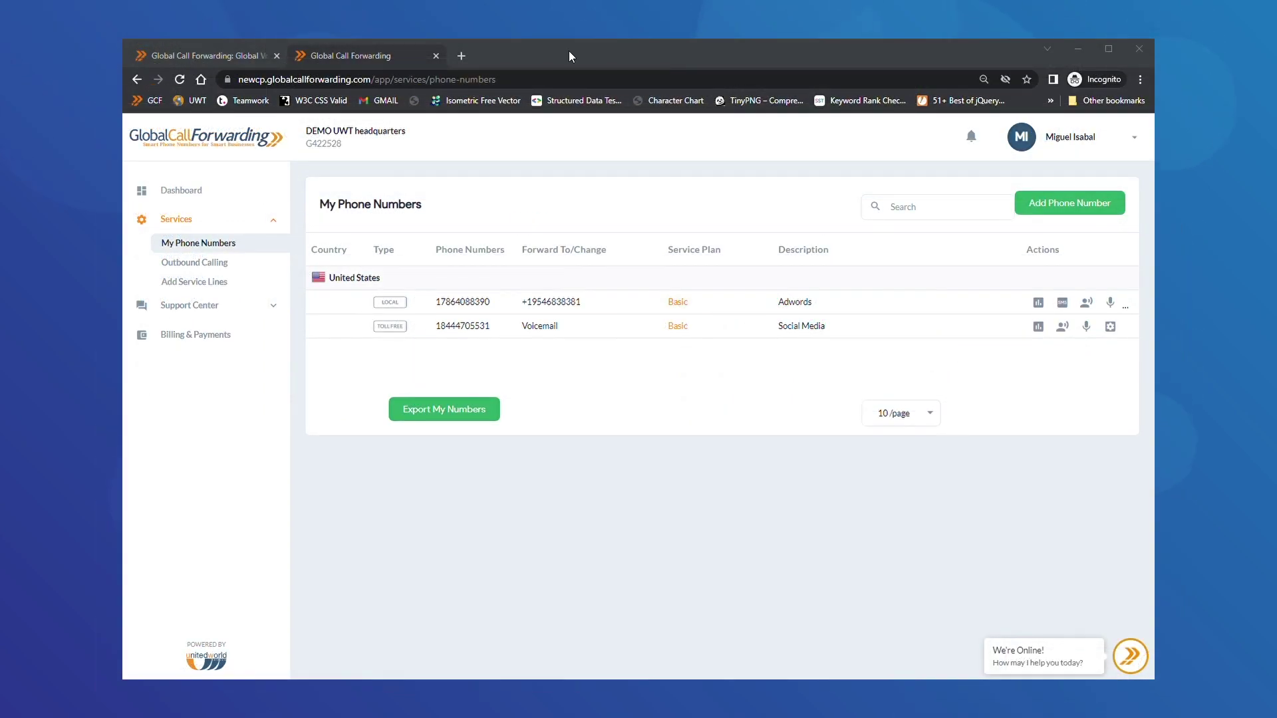
- Open the local US number's Call Forwarding IVR settings and manage its IVR applications
{"action": "left_click", "coordinate": [569, 51]}
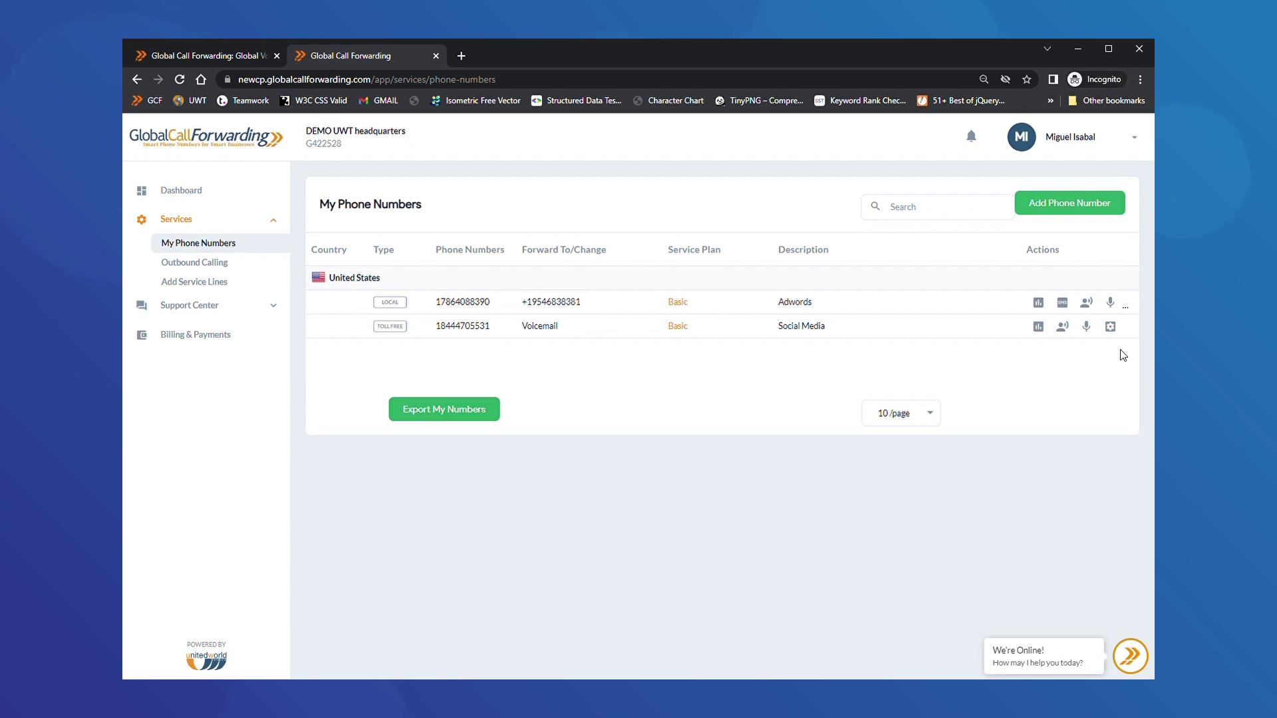
{"action": "left_click", "coordinate": [1128, 304]}
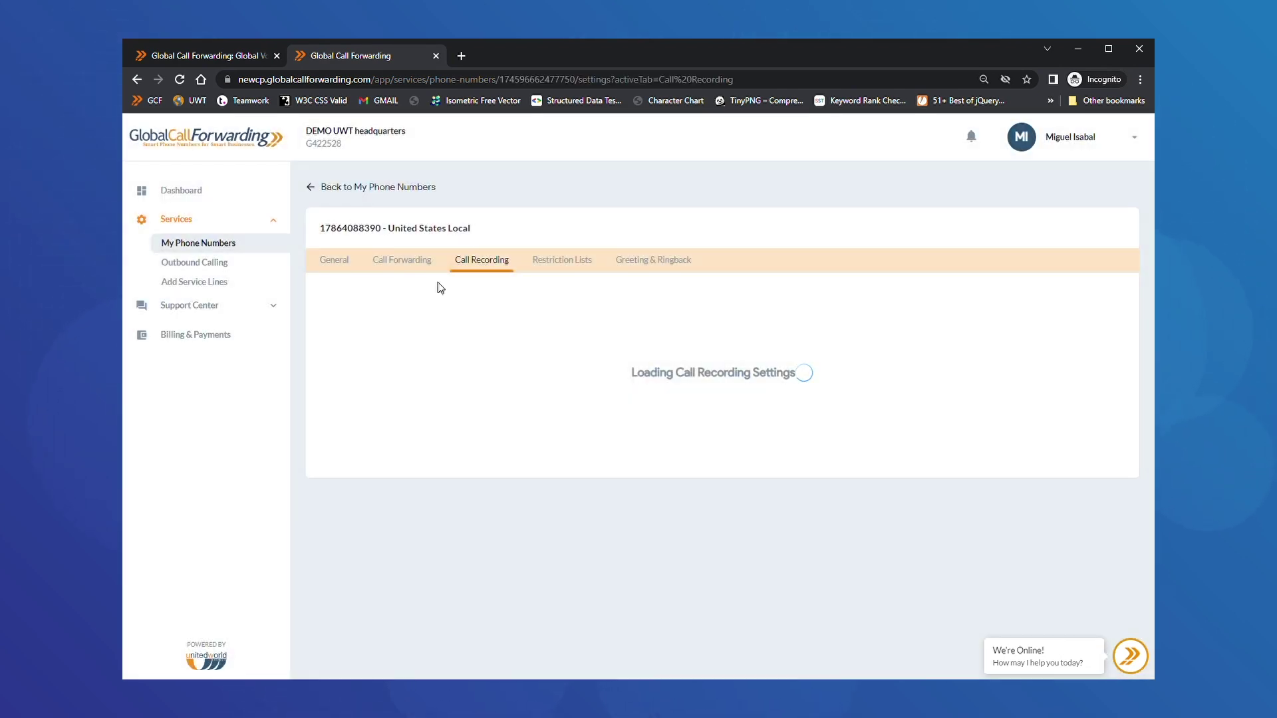
{"action": "left_click", "coordinate": [412, 263]}
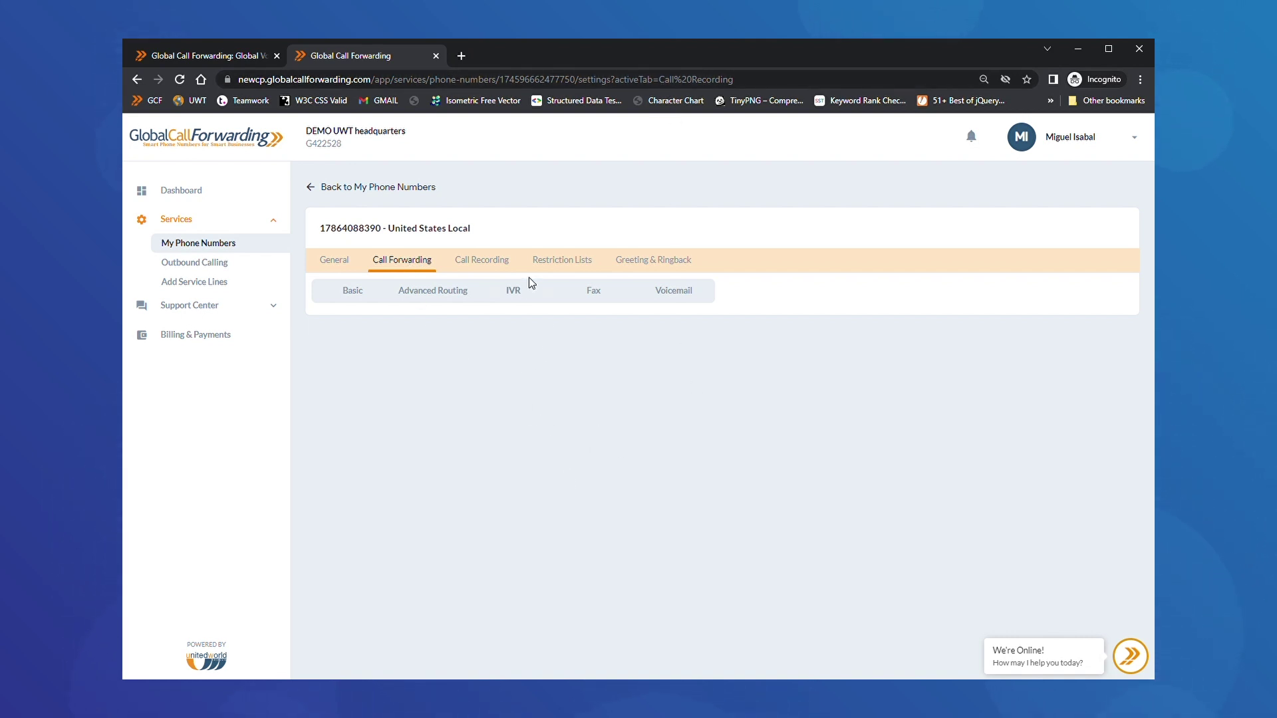
{"action": "left_click", "coordinate": [515, 293]}
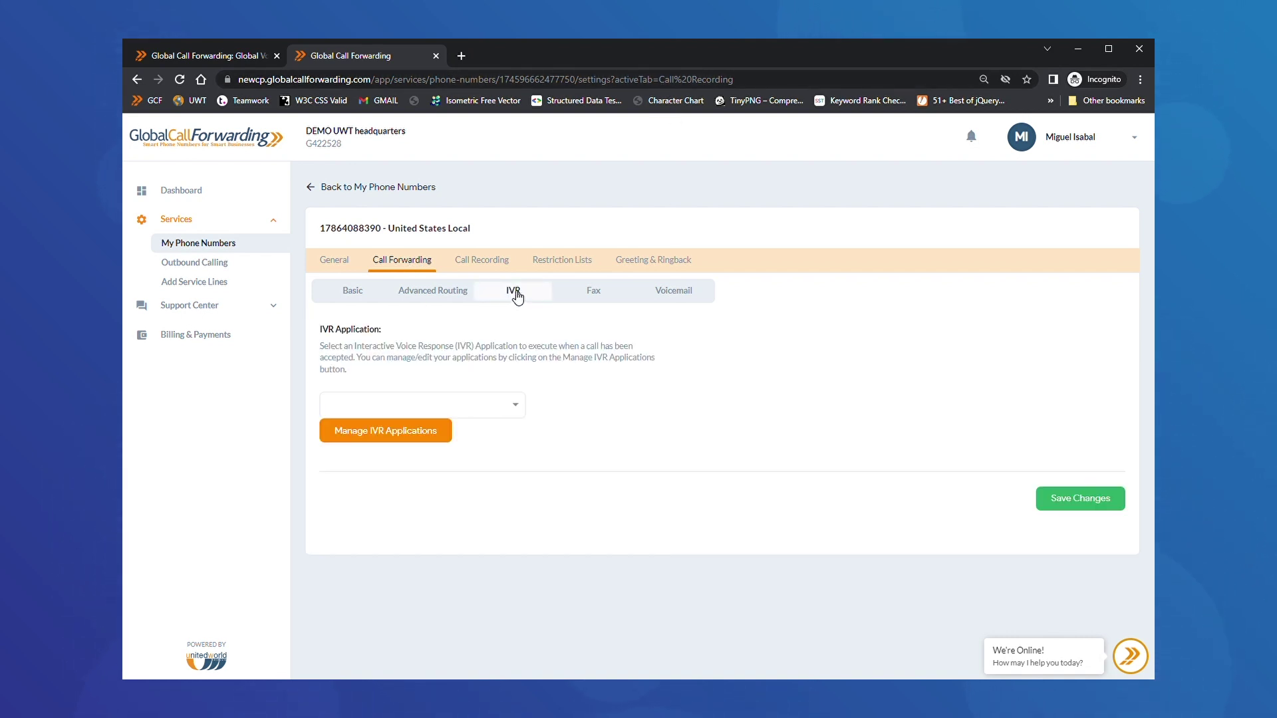
{"action": "left_click", "coordinate": [392, 434]}
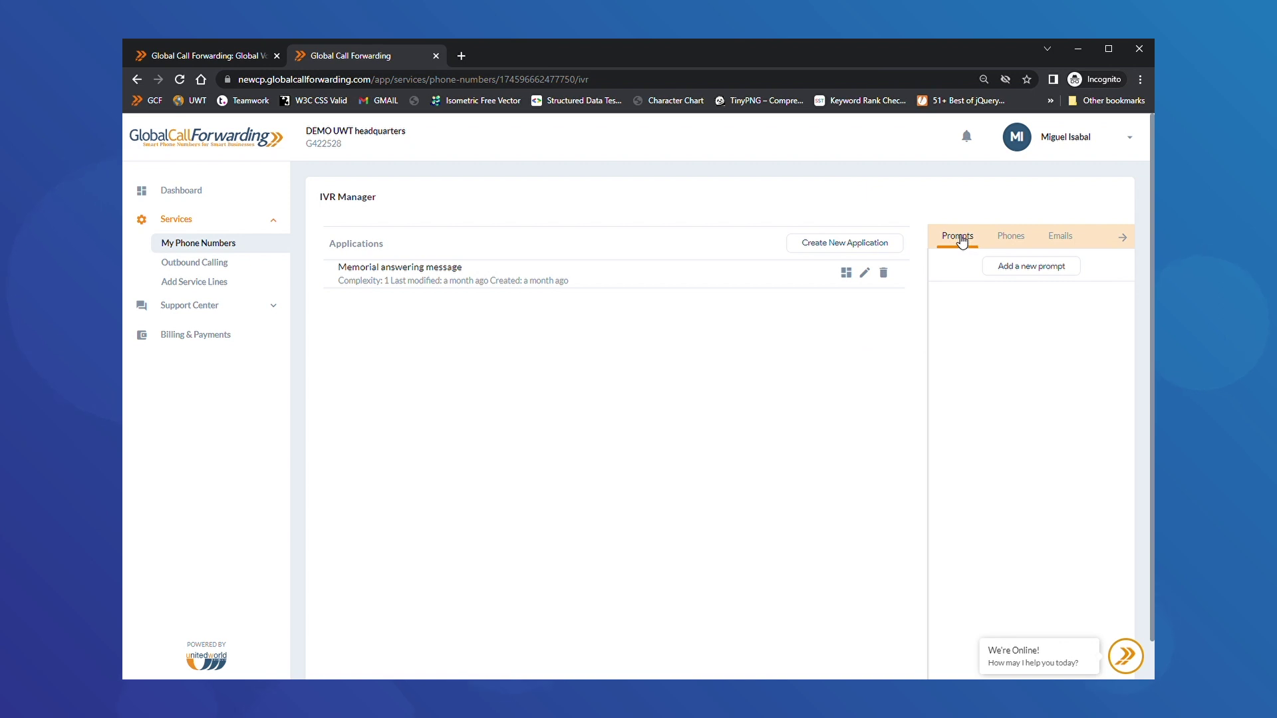
- Browse the Prompts, Phones and Emails lists, then start a new IVR application with a Phone Call step
{"action": "left_click", "coordinate": [1027, 271]}
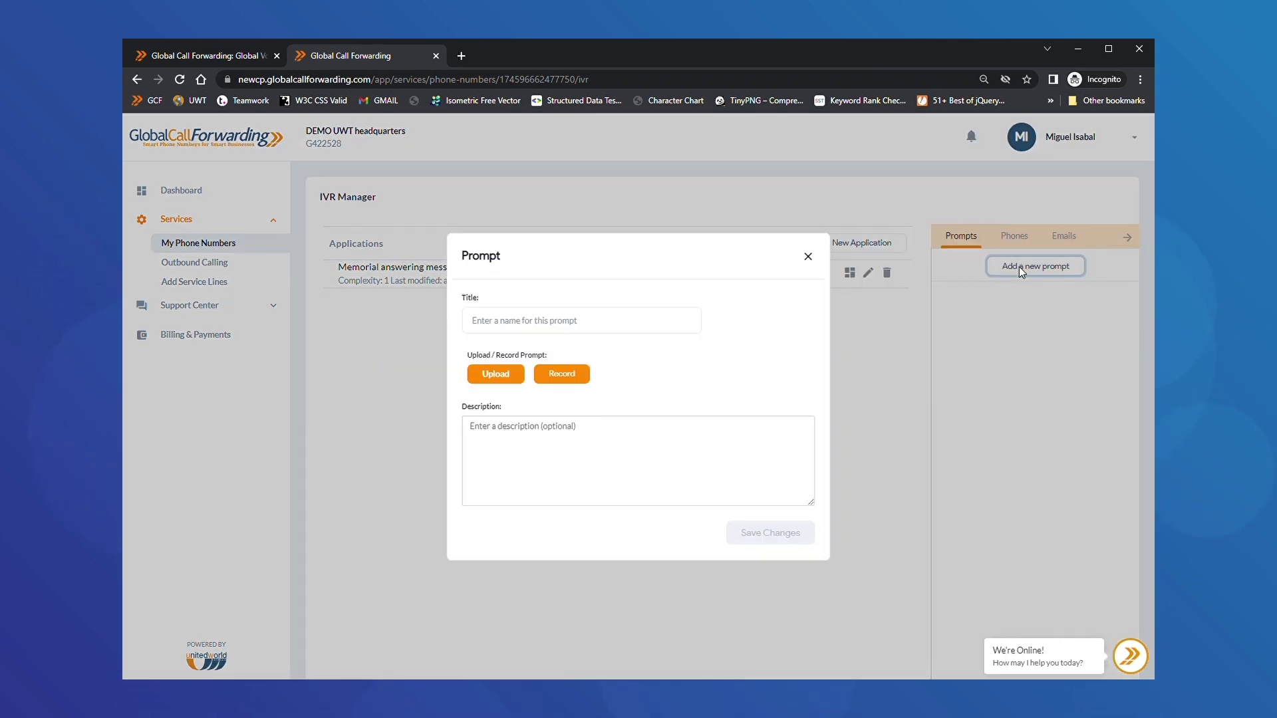
{"action": "left_click", "coordinate": [815, 260]}
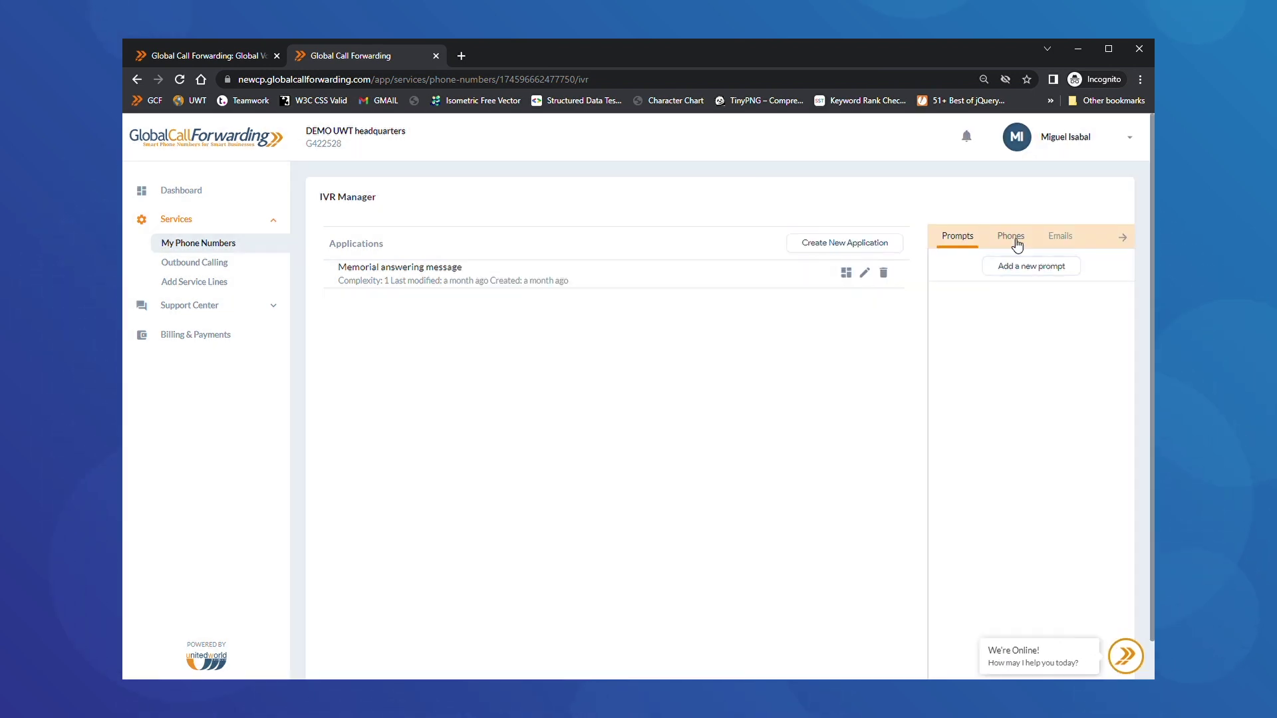
{"action": "left_click", "coordinate": [1014, 240]}
{"action": "left_click", "coordinate": [1069, 240]}
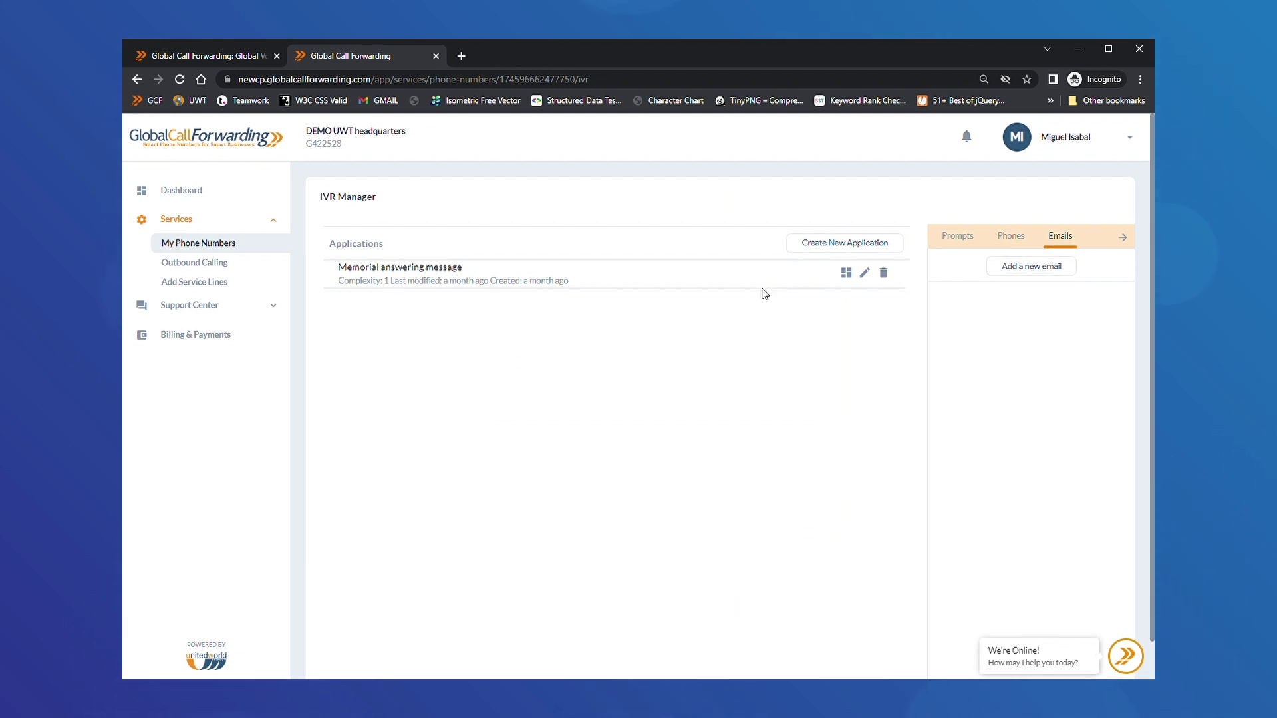
{"action": "left_click", "coordinate": [825, 244]}
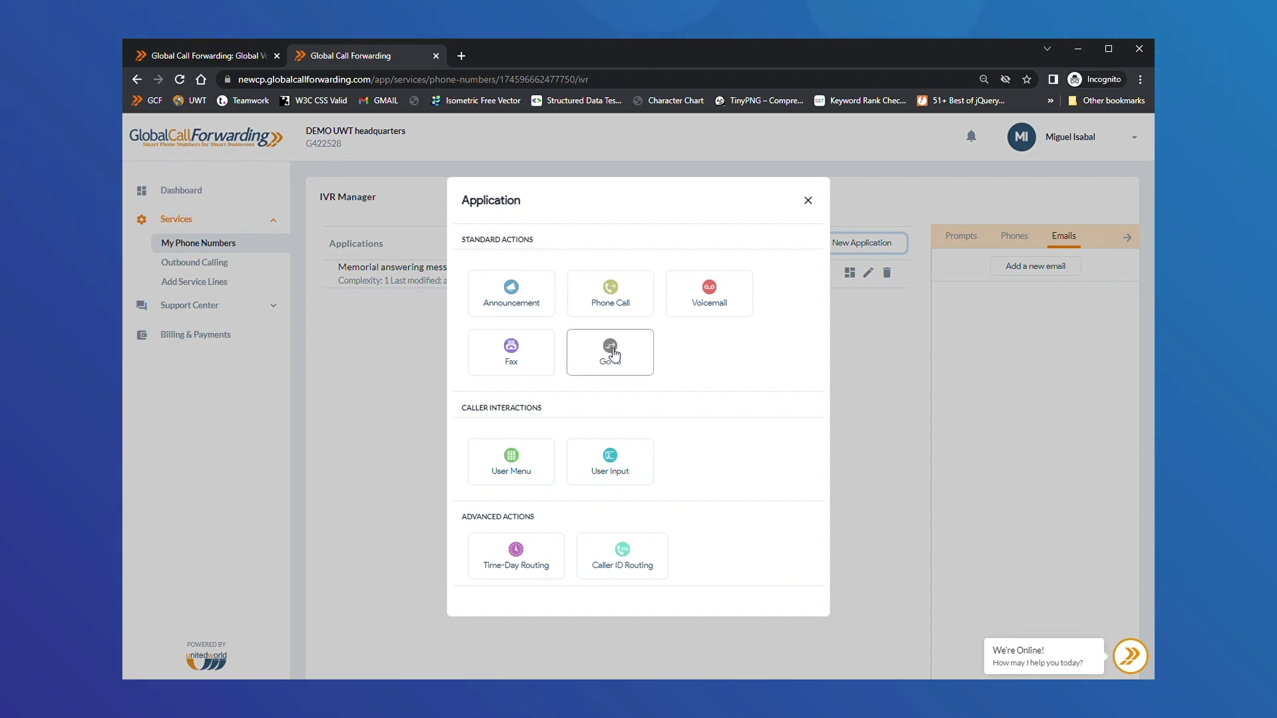
{"action": "left_click", "coordinate": [609, 293]}
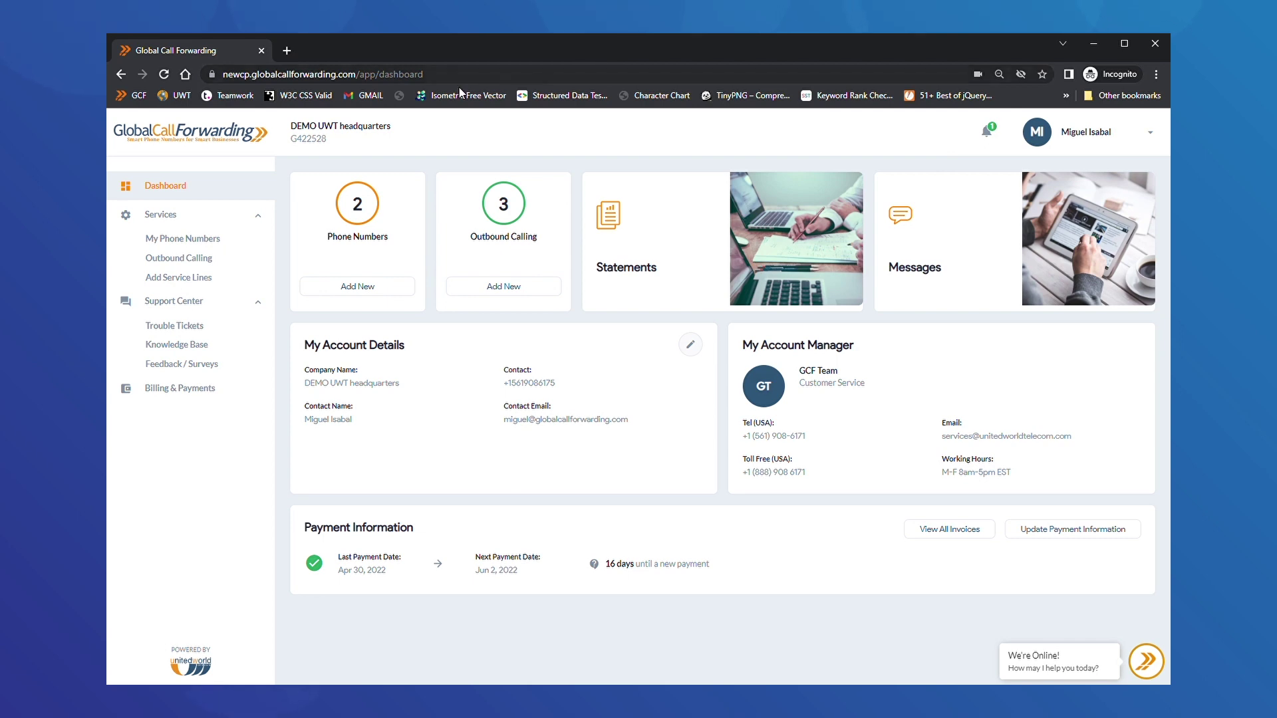
- Open the local number's call activity log from My Phone Numbers
{"action": "left_click", "coordinate": [193, 241]}
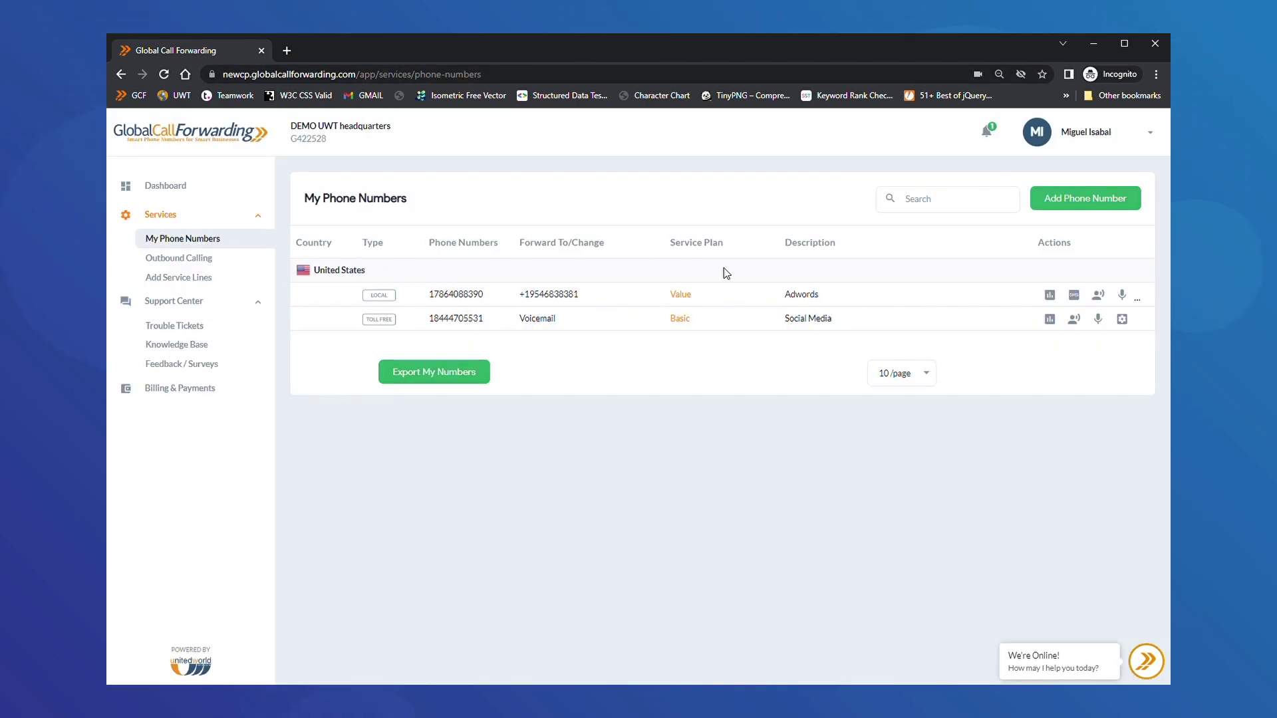
{"action": "left_click", "coordinate": [1050, 297]}
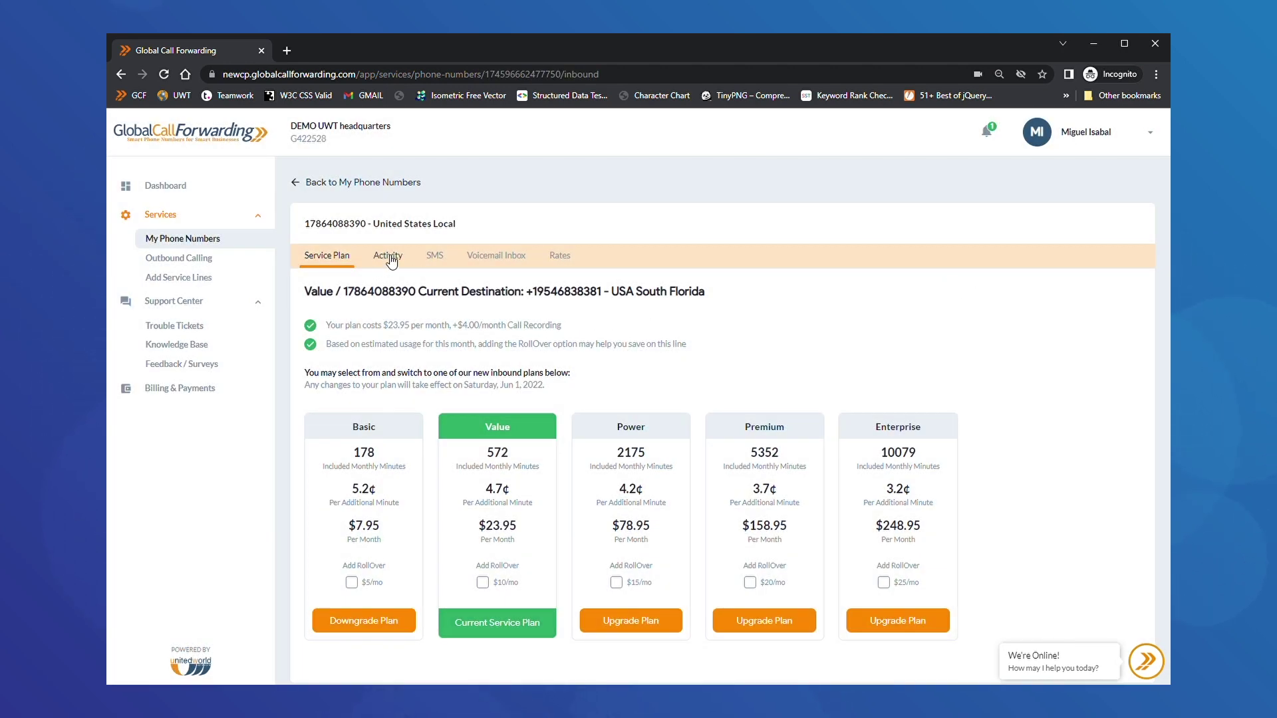
{"action": "left_click", "coordinate": [393, 261]}
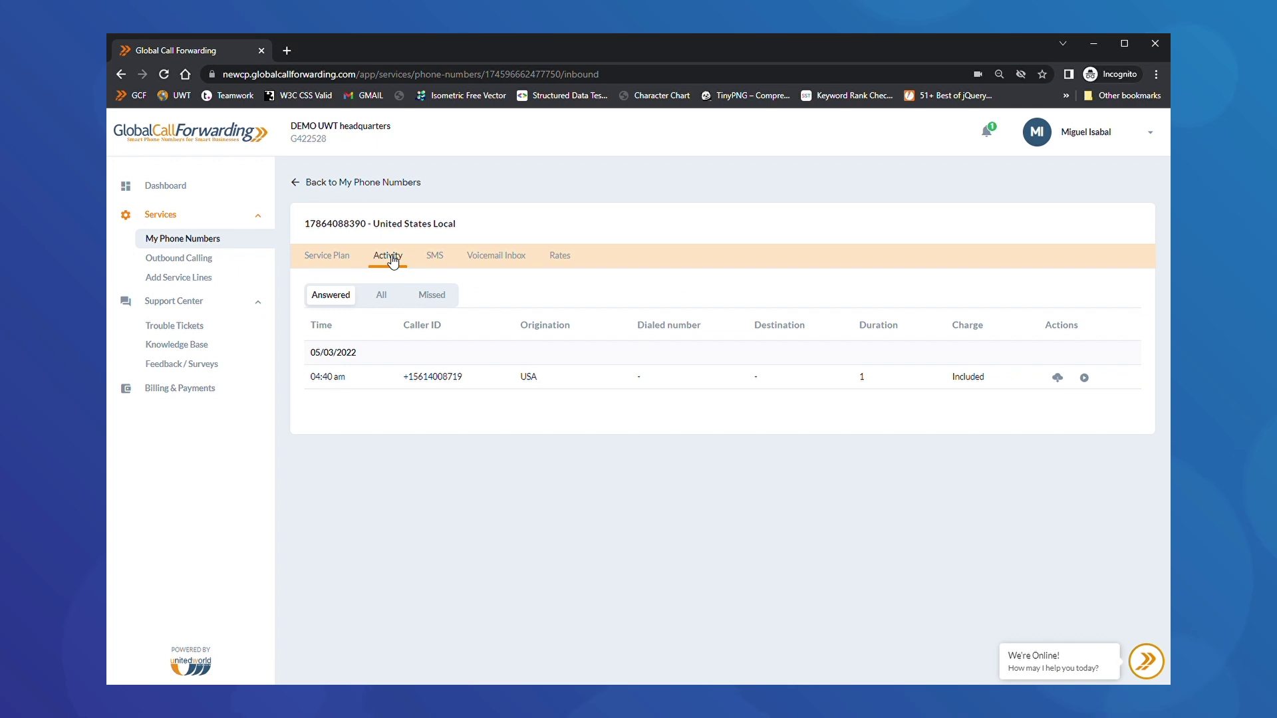
- Check the answered call's time, USA origination and Included charge, then download its MP3 recording
{"action": "left_click_drag", "start_coordinate": [323, 383], "coordinate": [350, 385]}
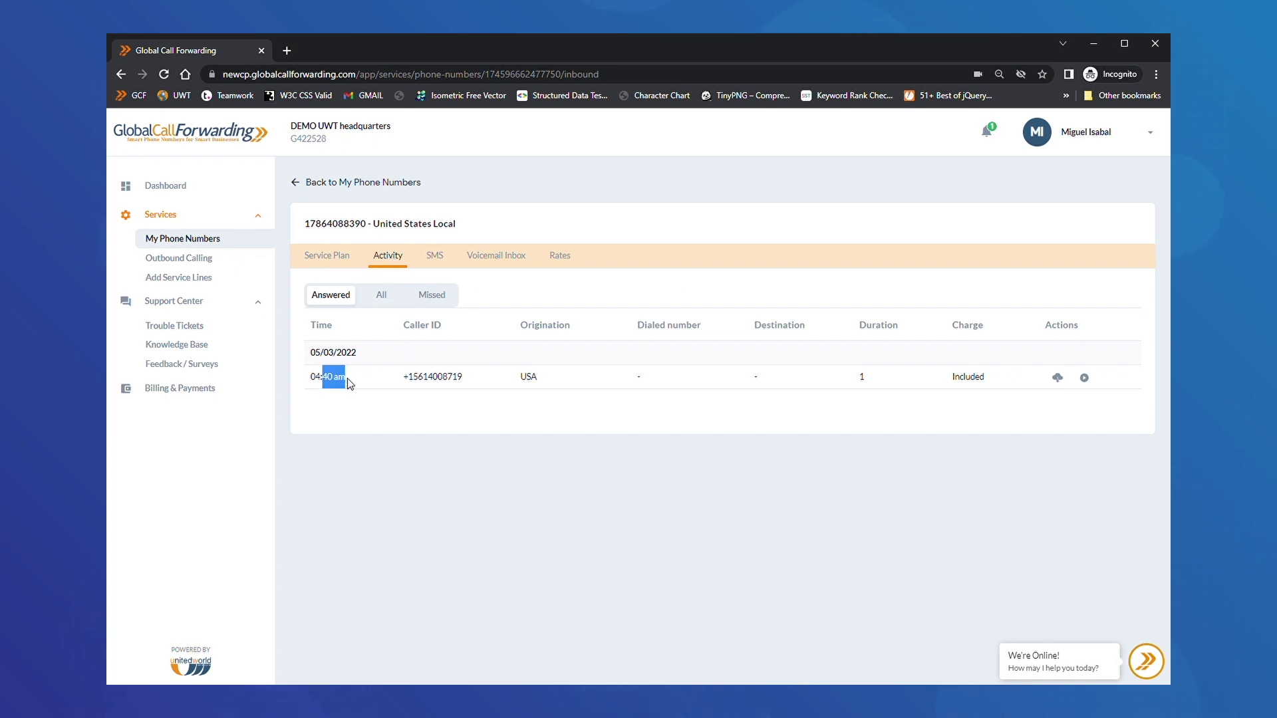
{"action": "left_click_drag", "start_coordinate": [520, 377], "coordinate": [538, 377]}
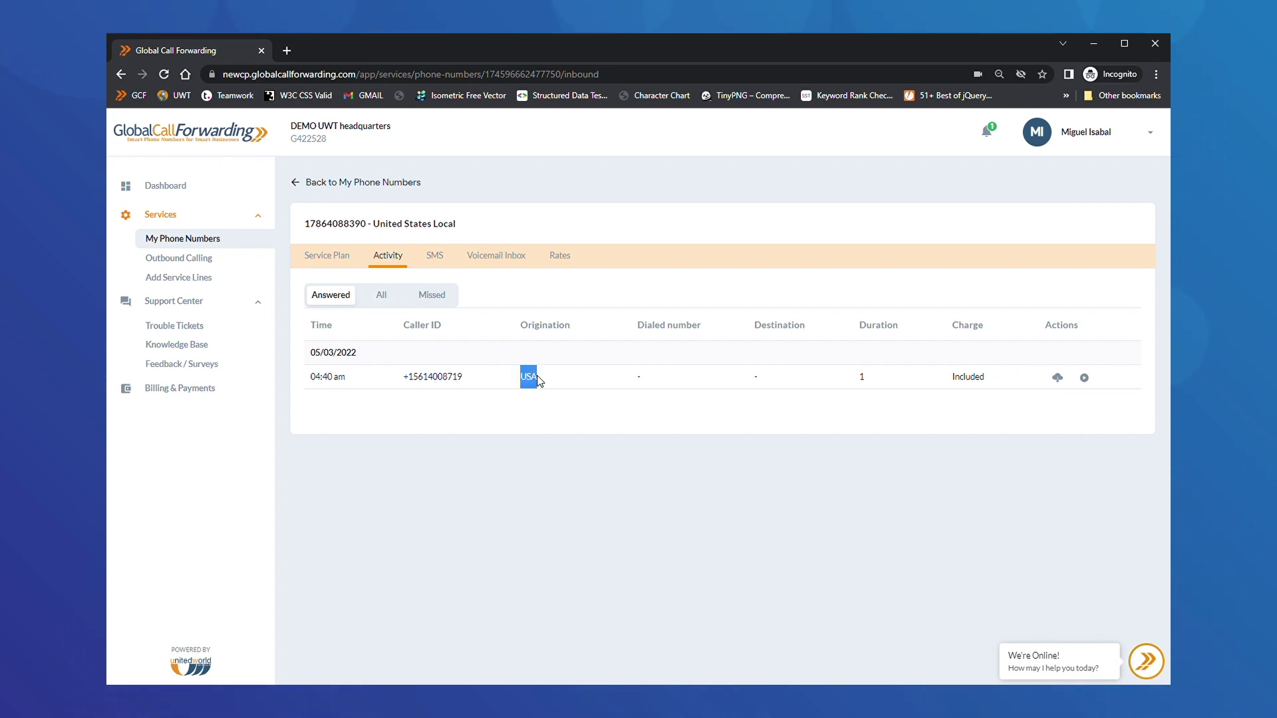
{"action": "left_click_drag", "start_coordinate": [950, 378], "coordinate": [990, 381]}
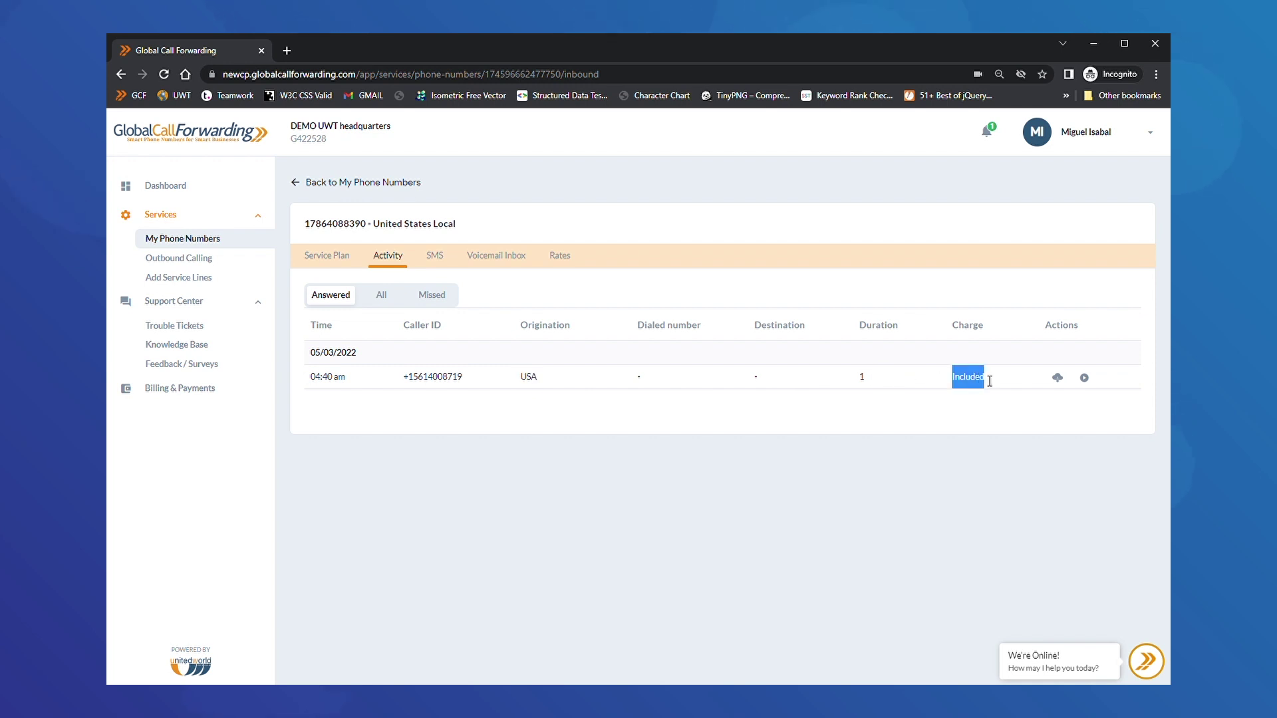
{"action": "left_click", "coordinate": [938, 406]}
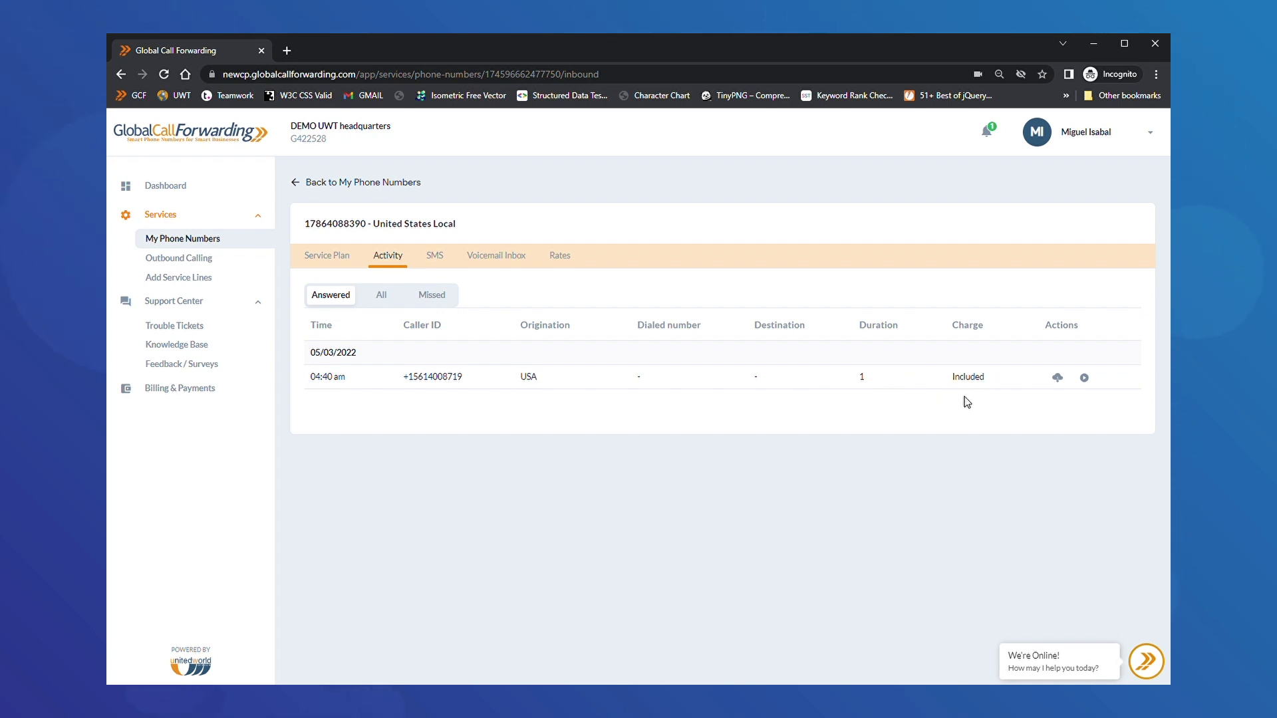
{"action": "left_click", "coordinate": [1057, 377]}
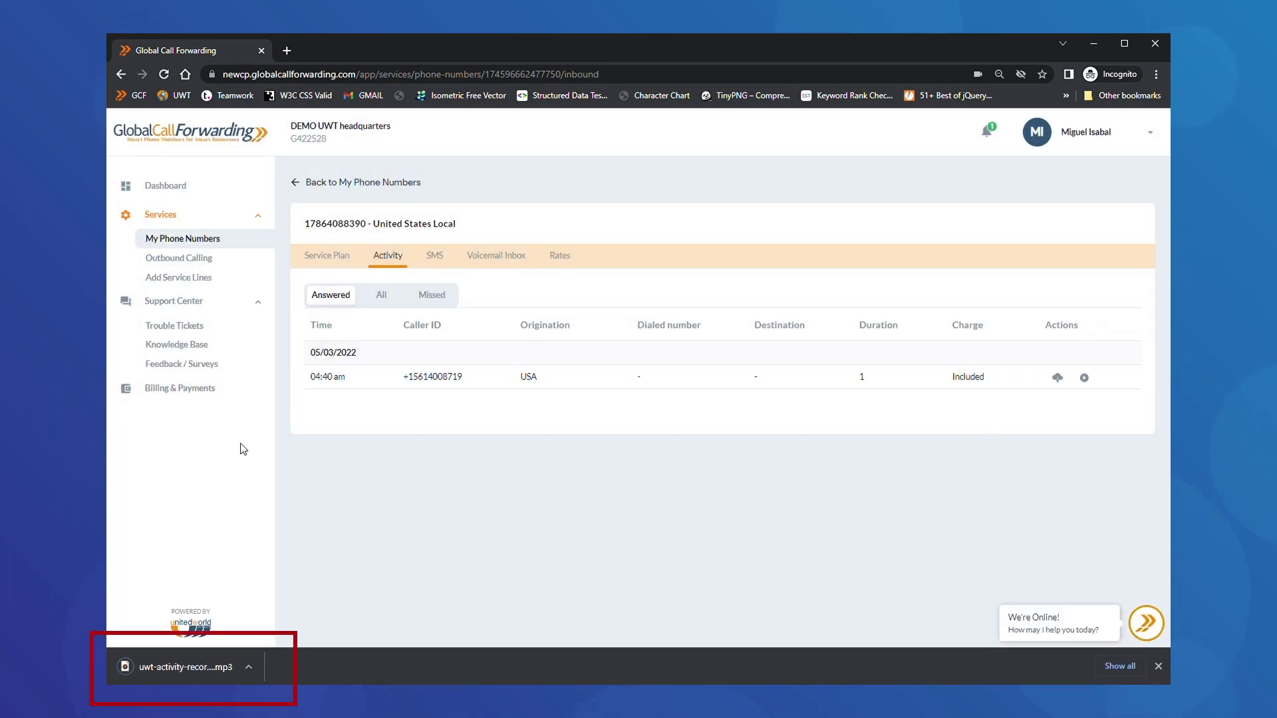
- Download the Current Billing invoice as CSV from the Billing & Payments Invoices list
{"action": "left_click", "coordinate": [182, 390]}
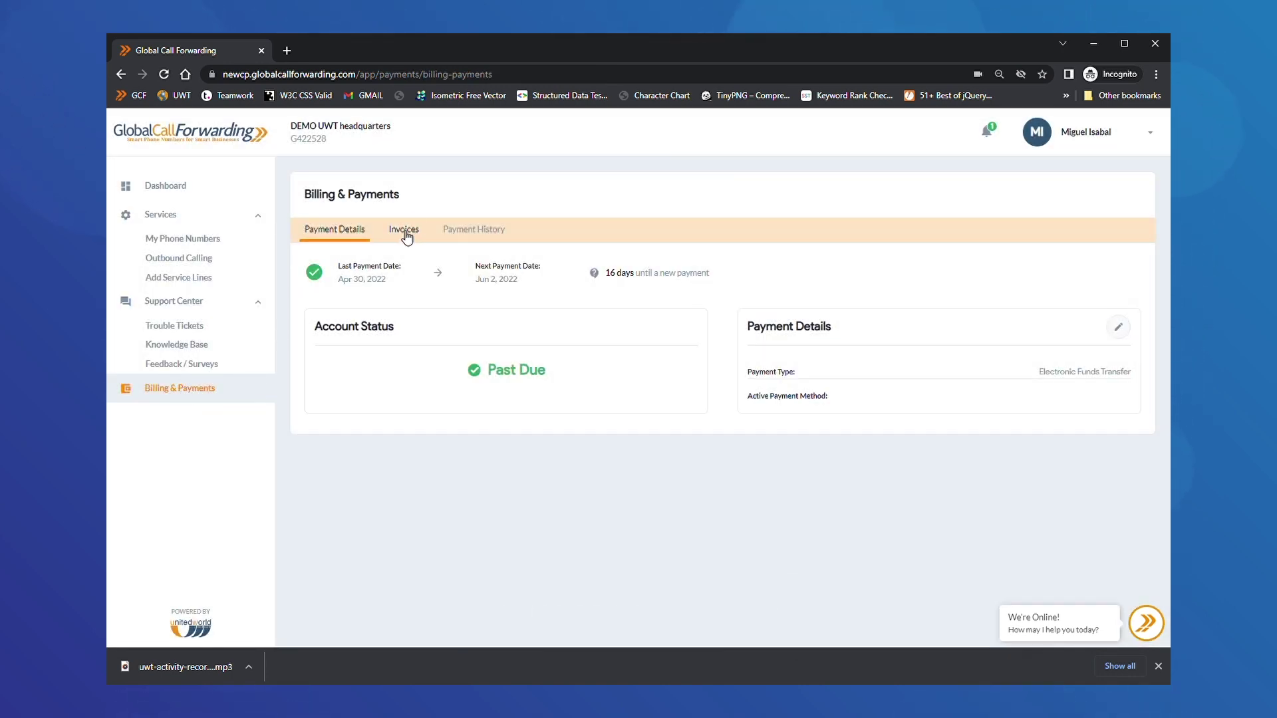
{"action": "left_click", "coordinate": [407, 233]}
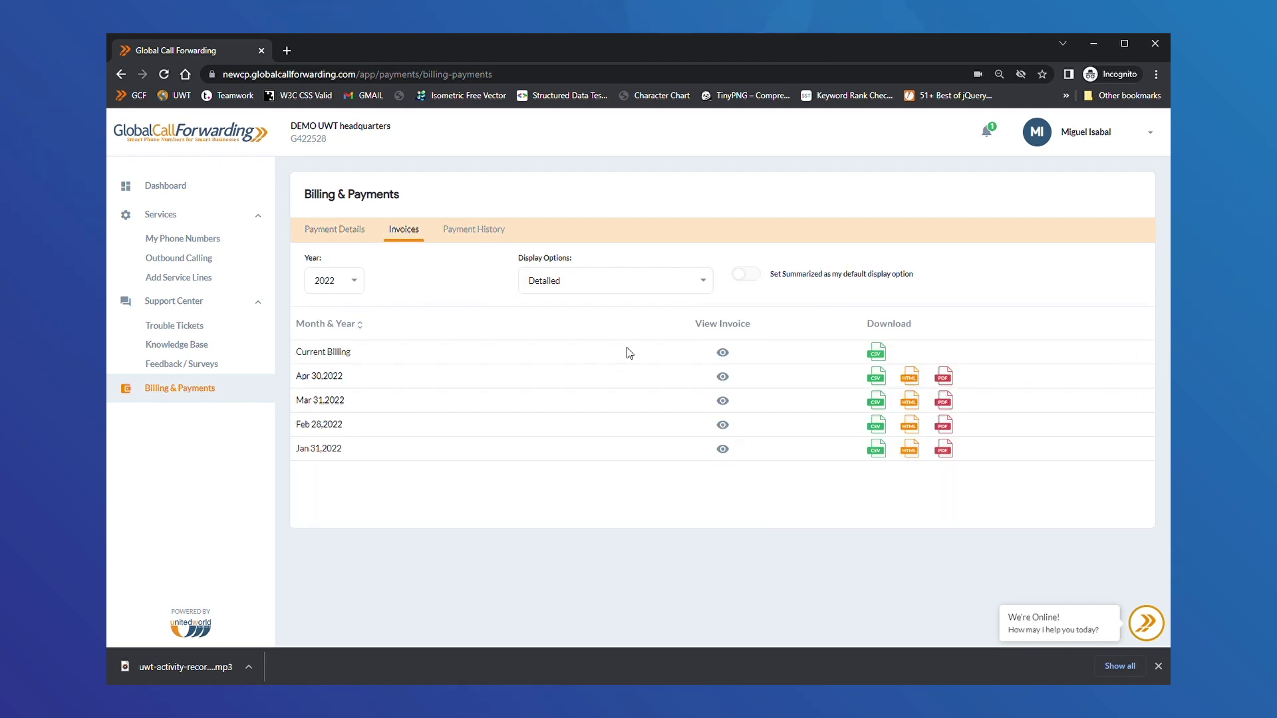
{"action": "left_click", "coordinate": [877, 353]}
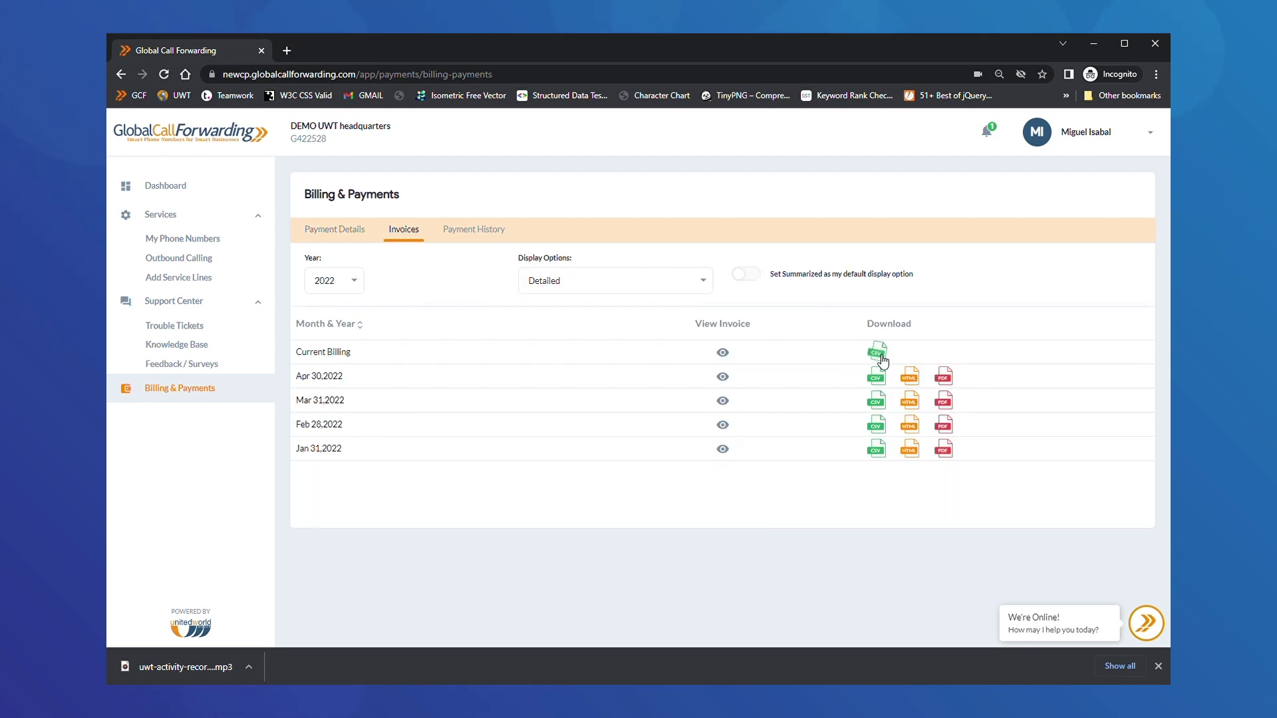